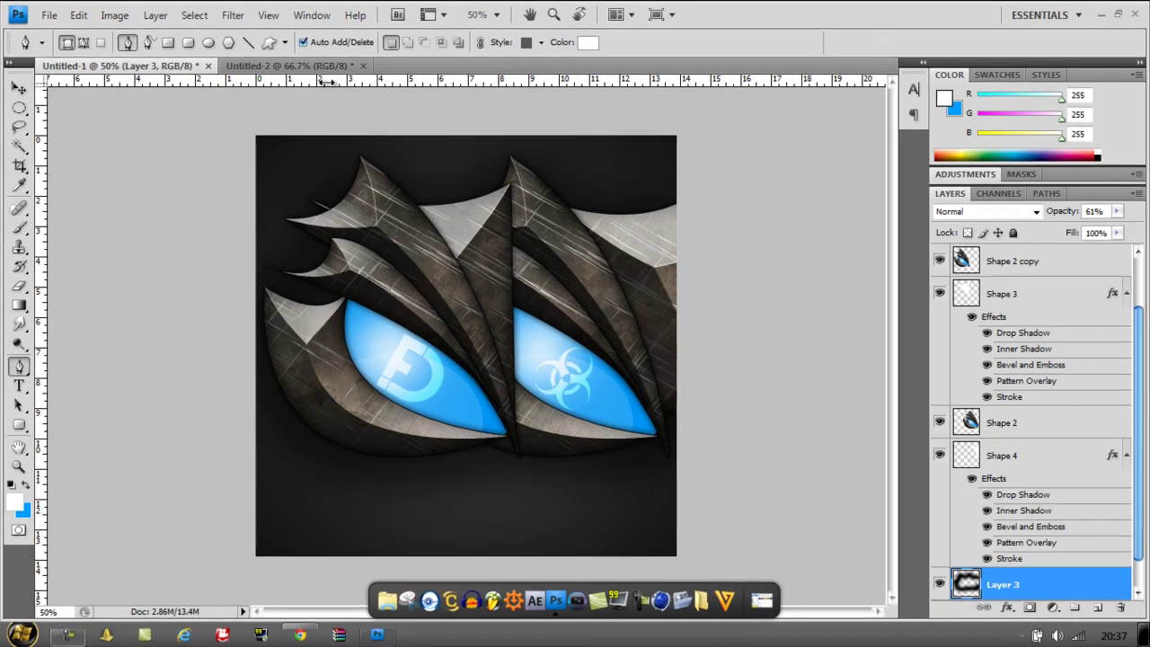
# - Switch to the blank Untitled-2 document and set the Pen to Shape layers mode
pyautogui.click(323, 65)
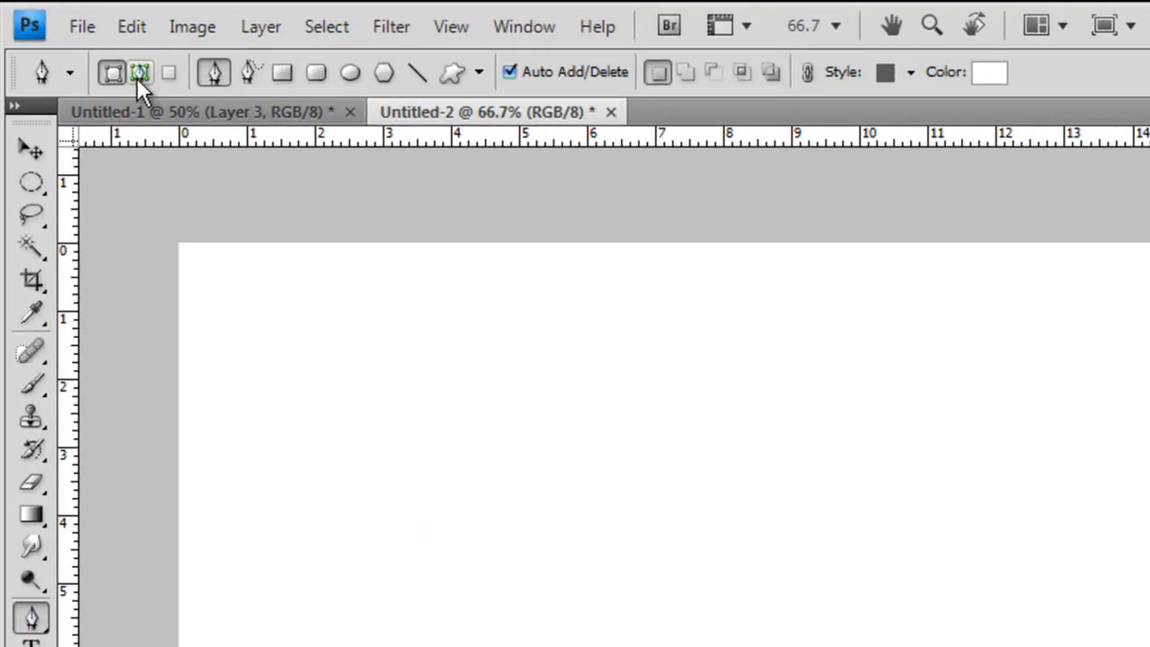
pyautogui.click(137, 77)
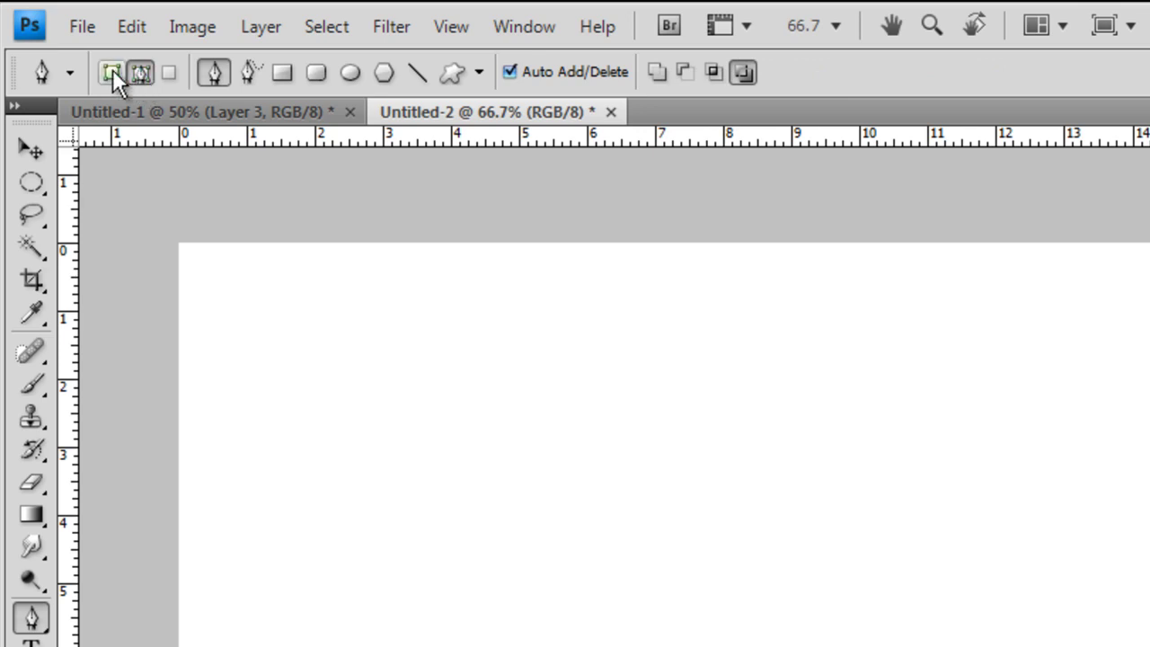
pyautogui.click(111, 73)
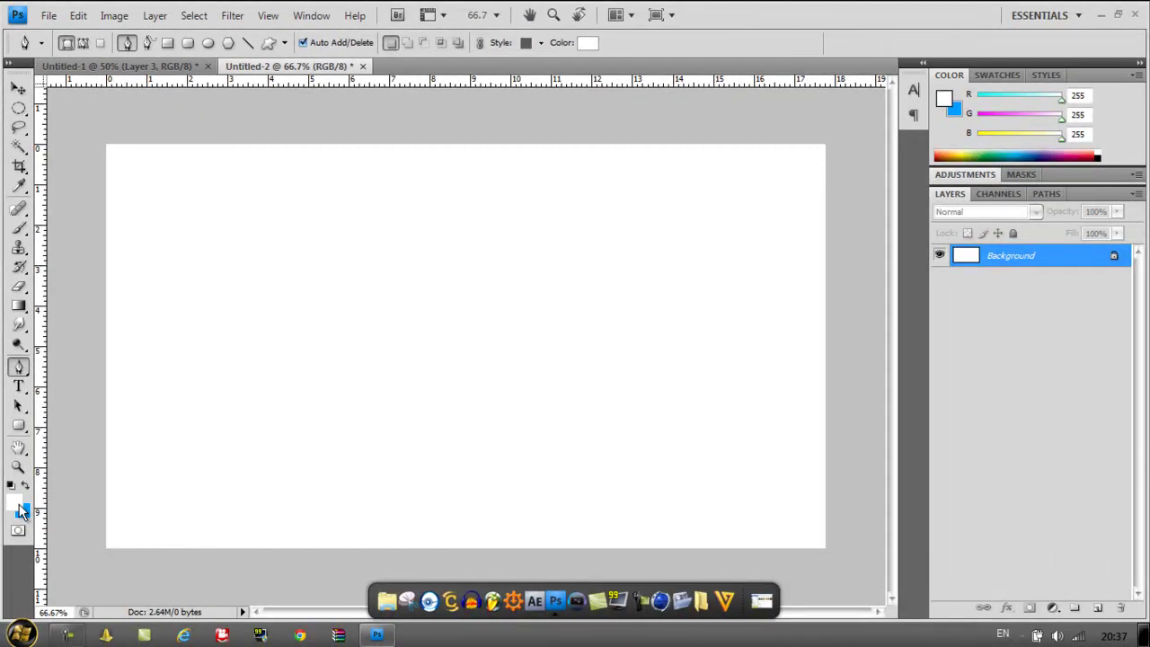
# - Set the foreground colour to black (000000)
pyautogui.click(17, 505)
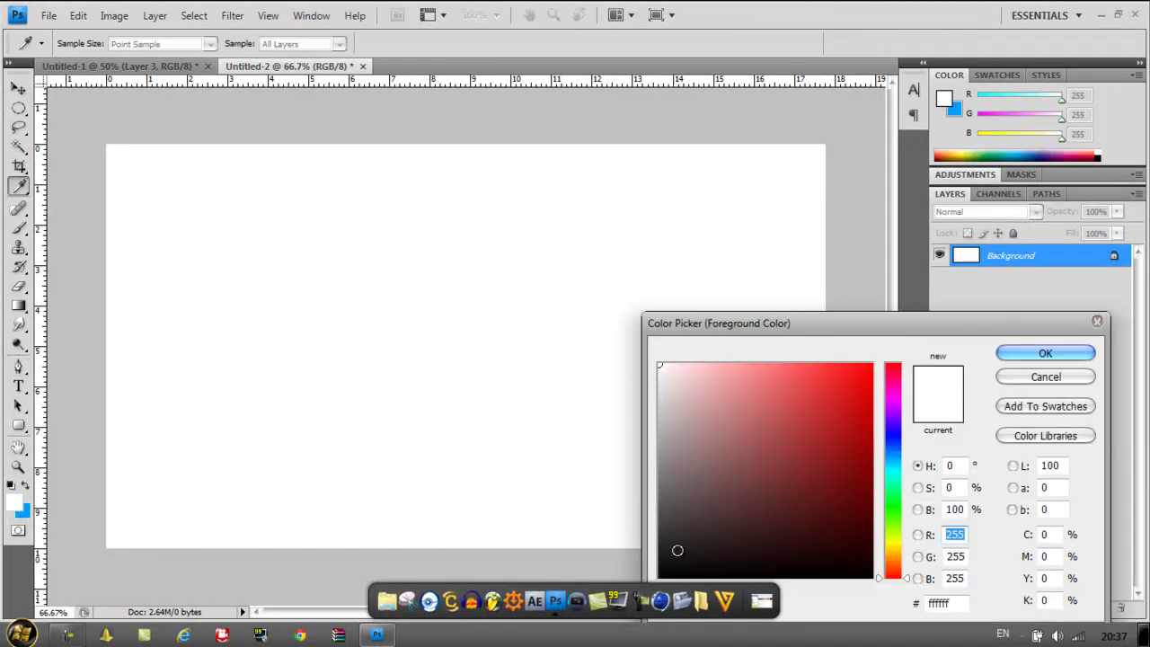
pyautogui.click(677, 550)
pyautogui.click(1045, 353)
pyautogui.press('p')
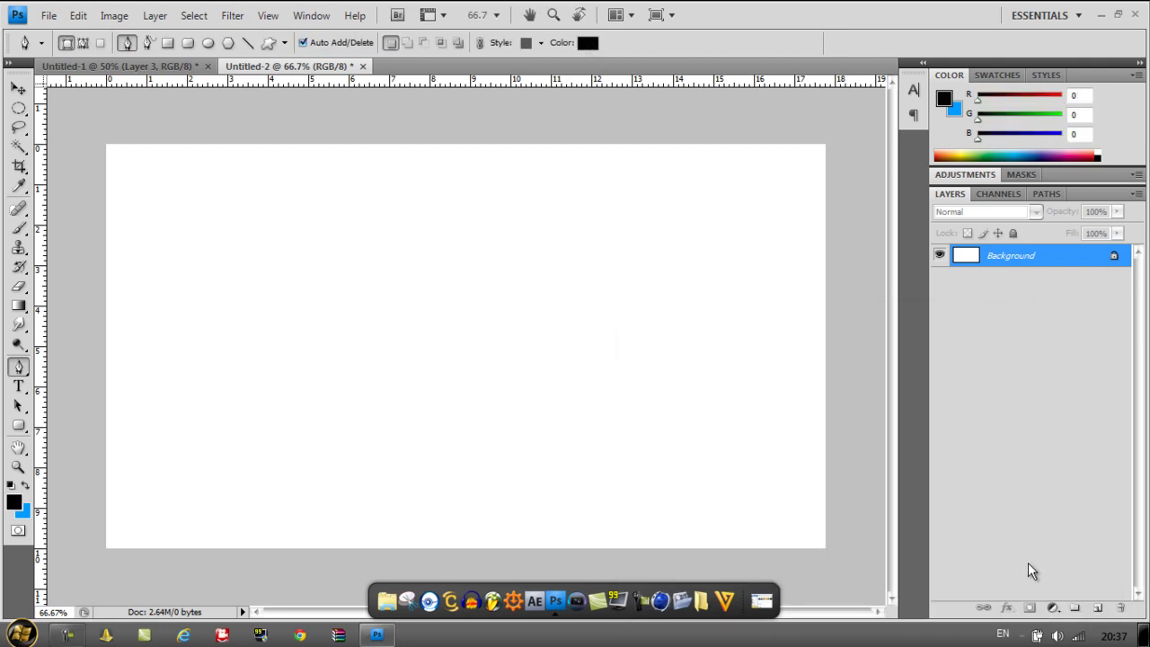
# - Add a new layer and draw a closed, curved black blade from four Pen anchors
pyautogui.click(1098, 608)
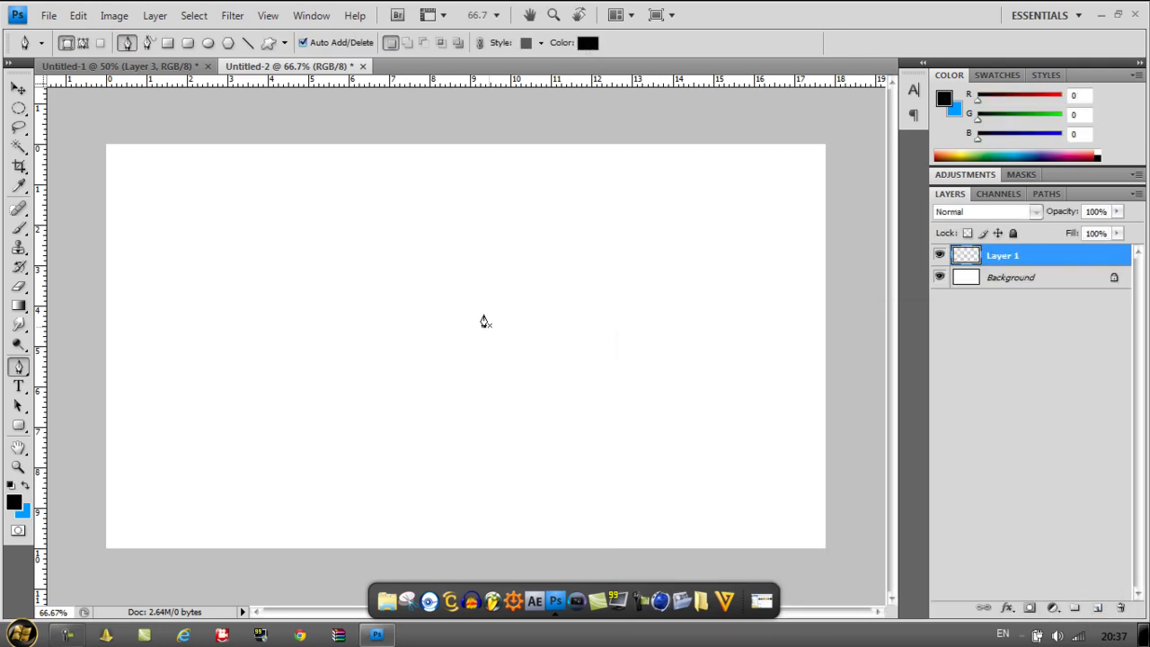
pyautogui.click(416, 270)
pyautogui.moveTo(564, 467); pyautogui.dragTo(522, 494)
pyautogui.click(719, 367)
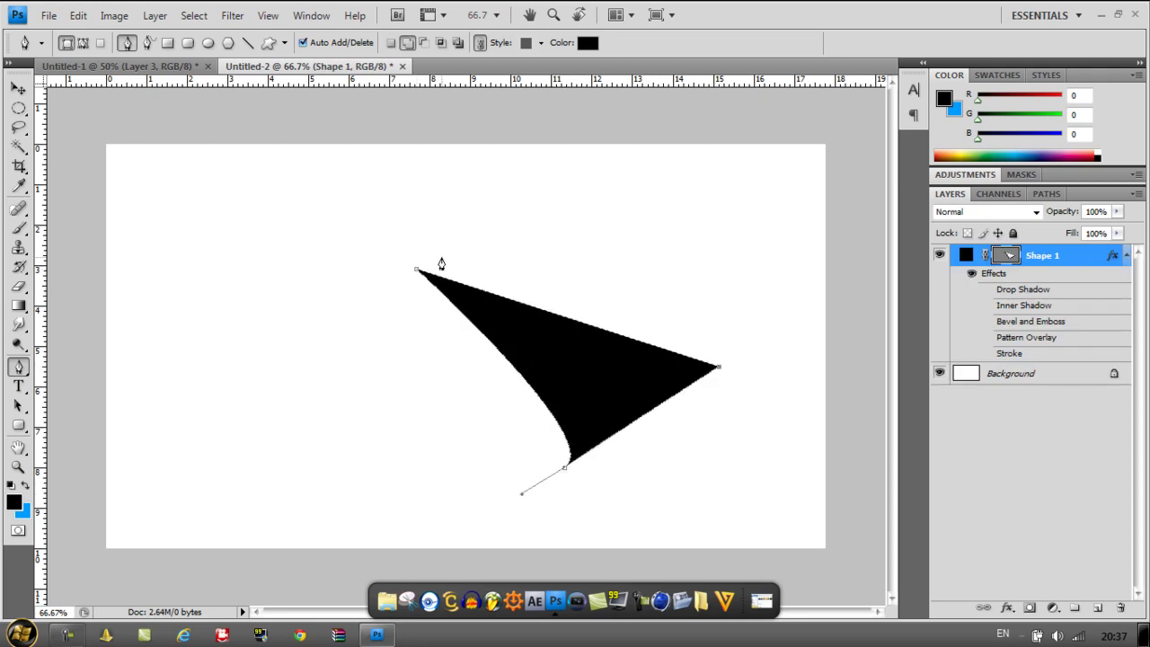
pyautogui.moveTo(416, 271); pyautogui.dragTo(324, 292)
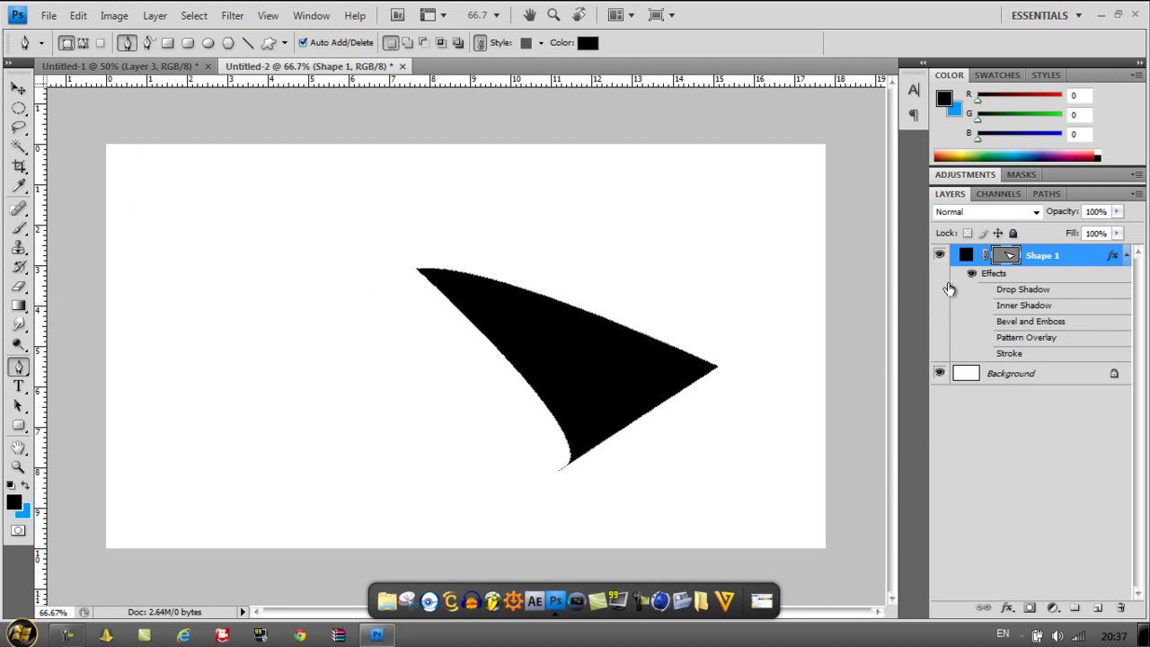
pyautogui.click(1010, 611)
# - Give the blade a 2 px Stroke and enable Pattern Overlay
pyautogui.click(1017, 594)
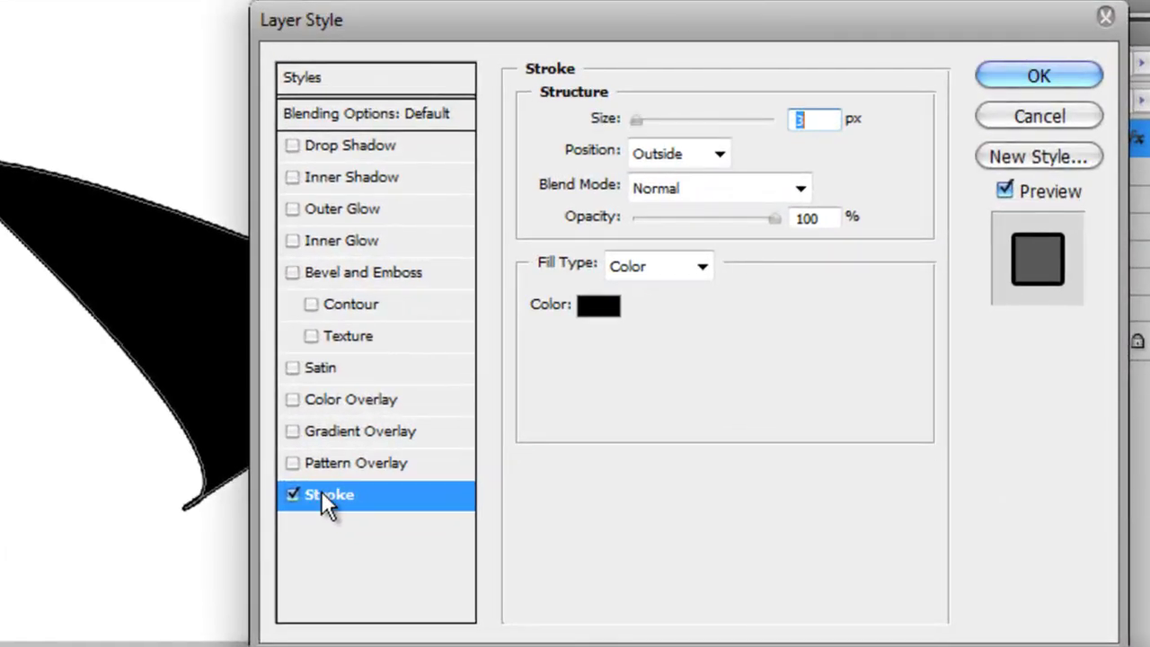
pyautogui.write('2')
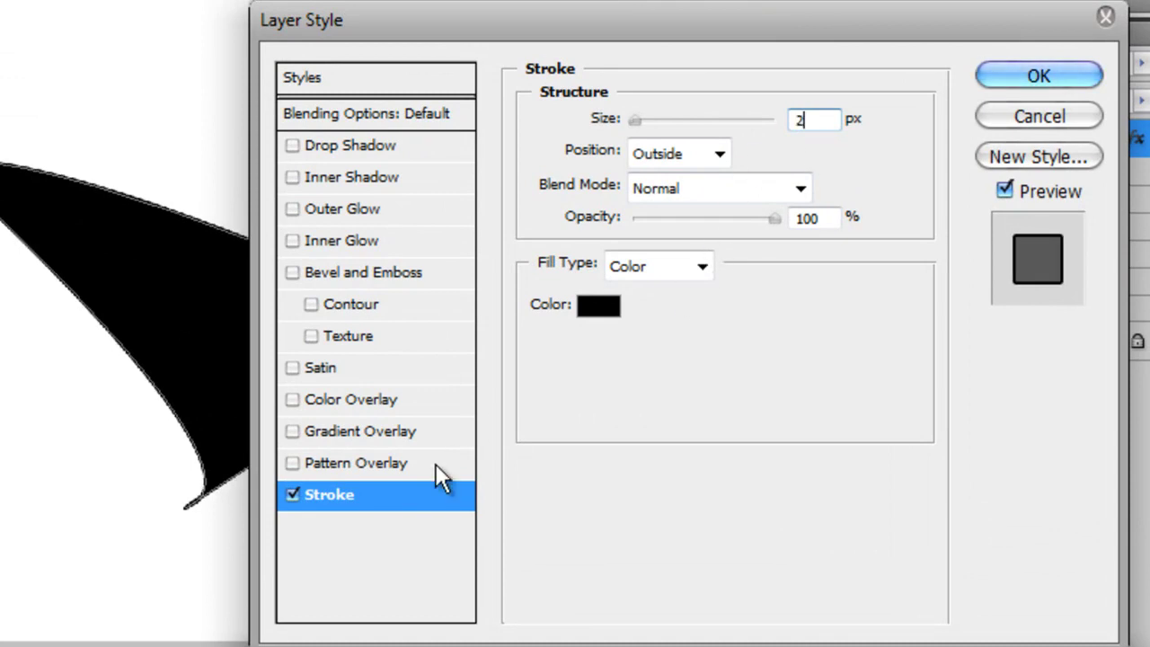
pyautogui.click(306, 460)
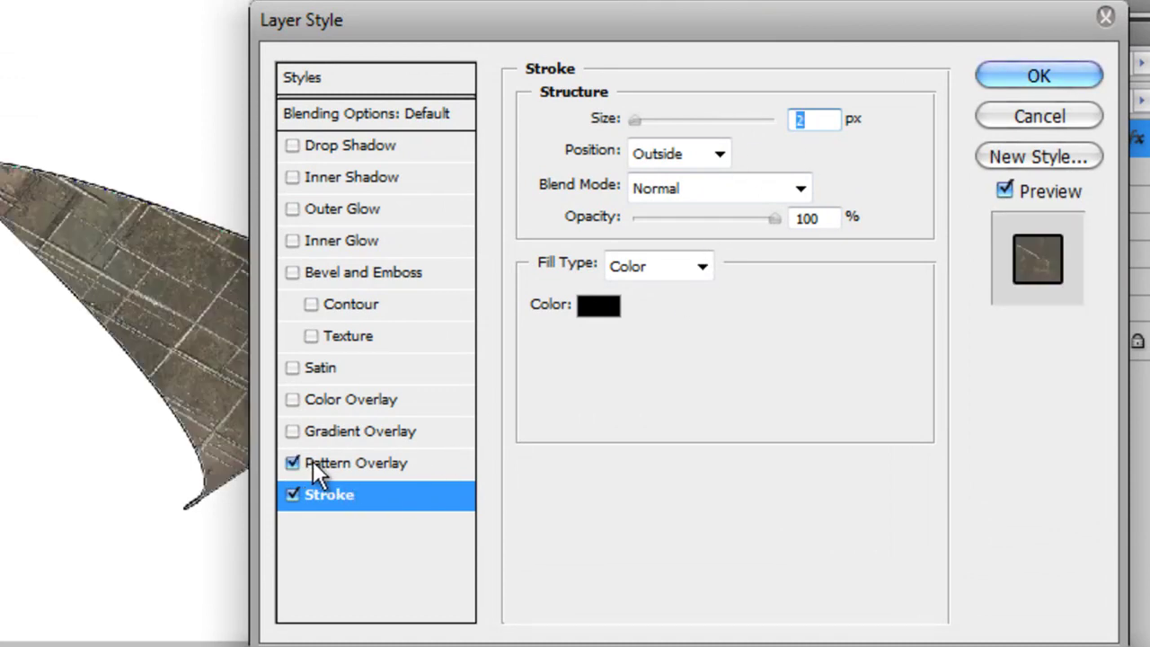
pyautogui.click(312, 460)
# - Choose the scratched metal pattern for the Pattern Overlay
pyautogui.click(724, 216)
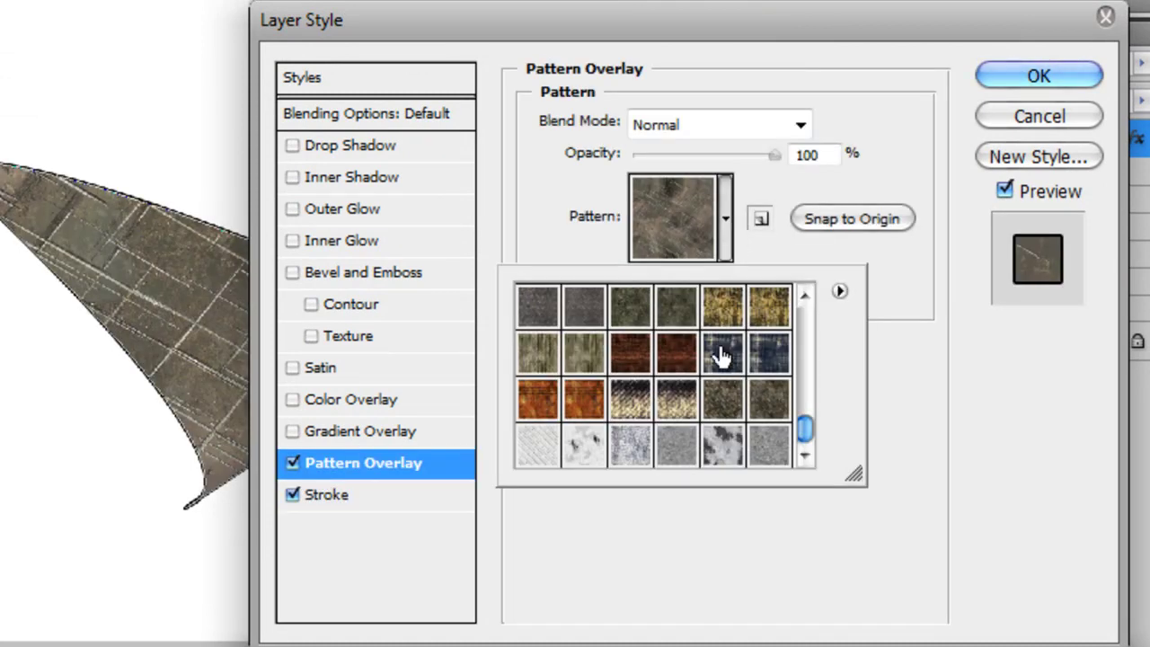
pyautogui.click(726, 398)
pyautogui.click(589, 403)
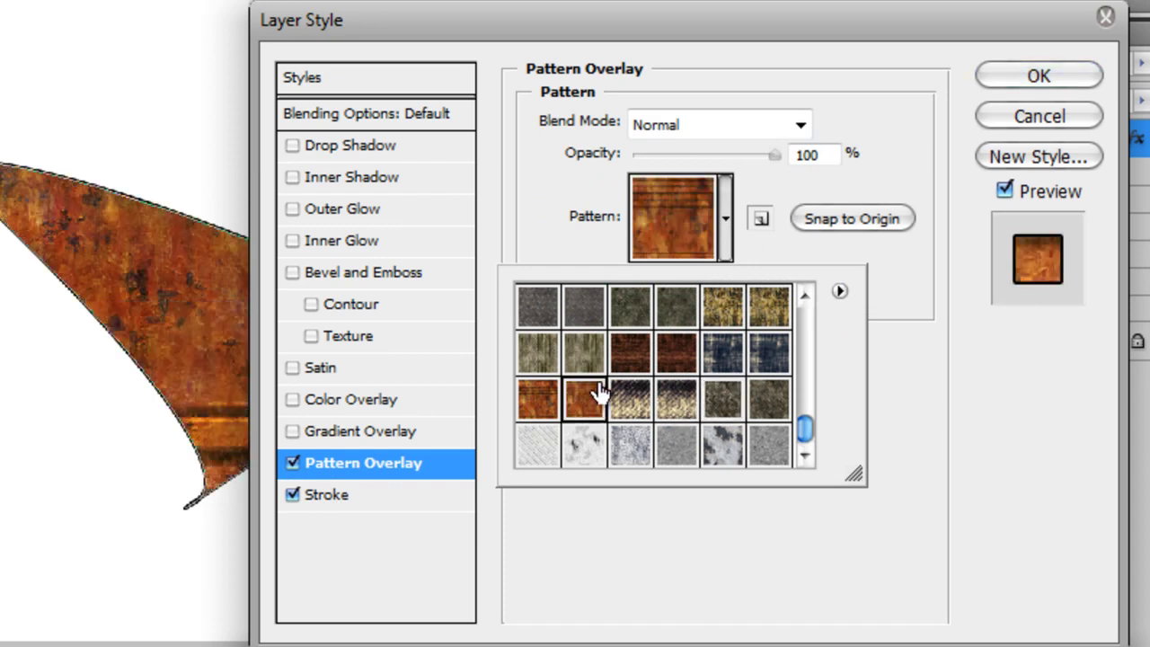
pyautogui.click(662, 314)
pyautogui.click(635, 315)
pyautogui.scroll(1, 635, 321)
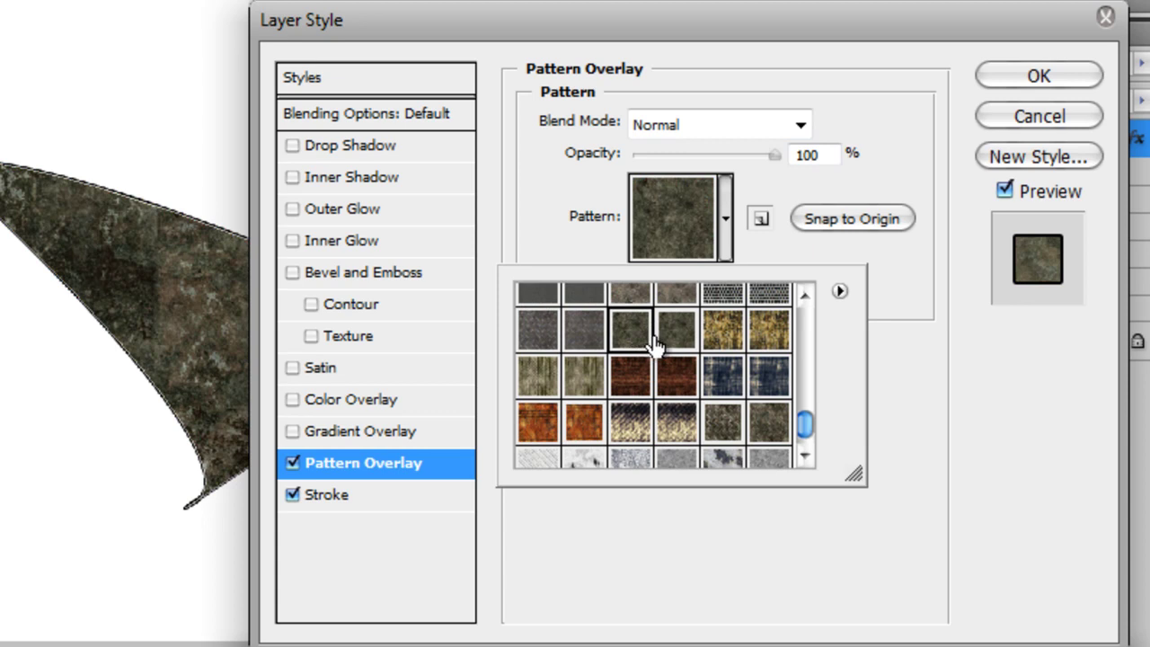
pyautogui.click(634, 300)
pyautogui.click(665, 298)
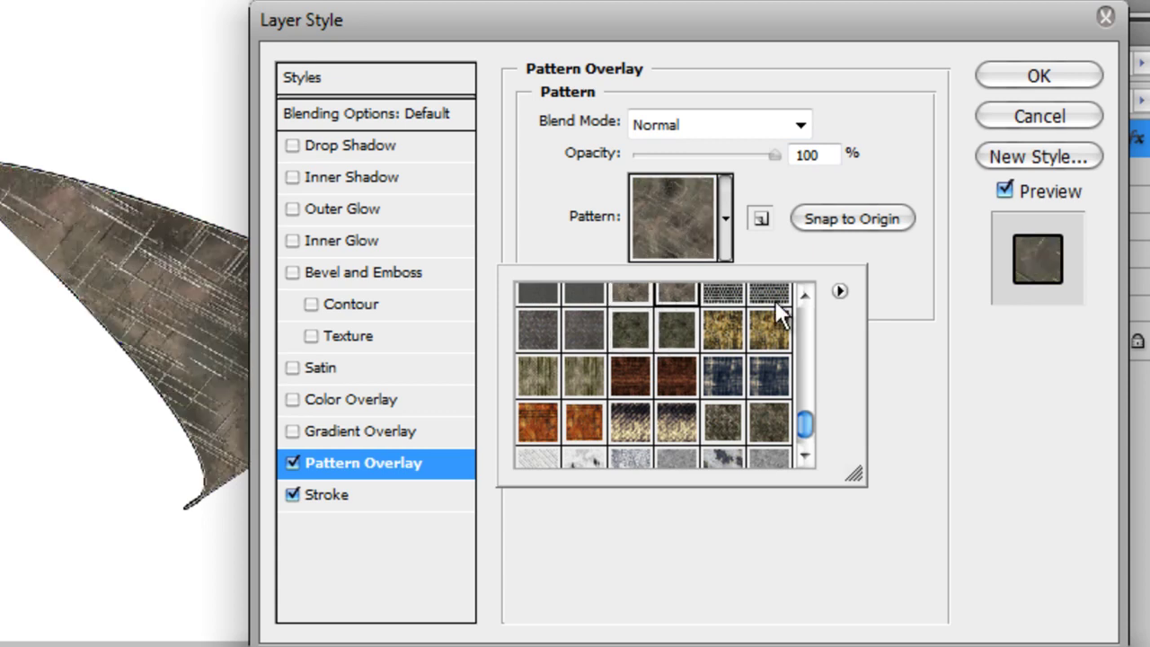
pyautogui.click(735, 215)
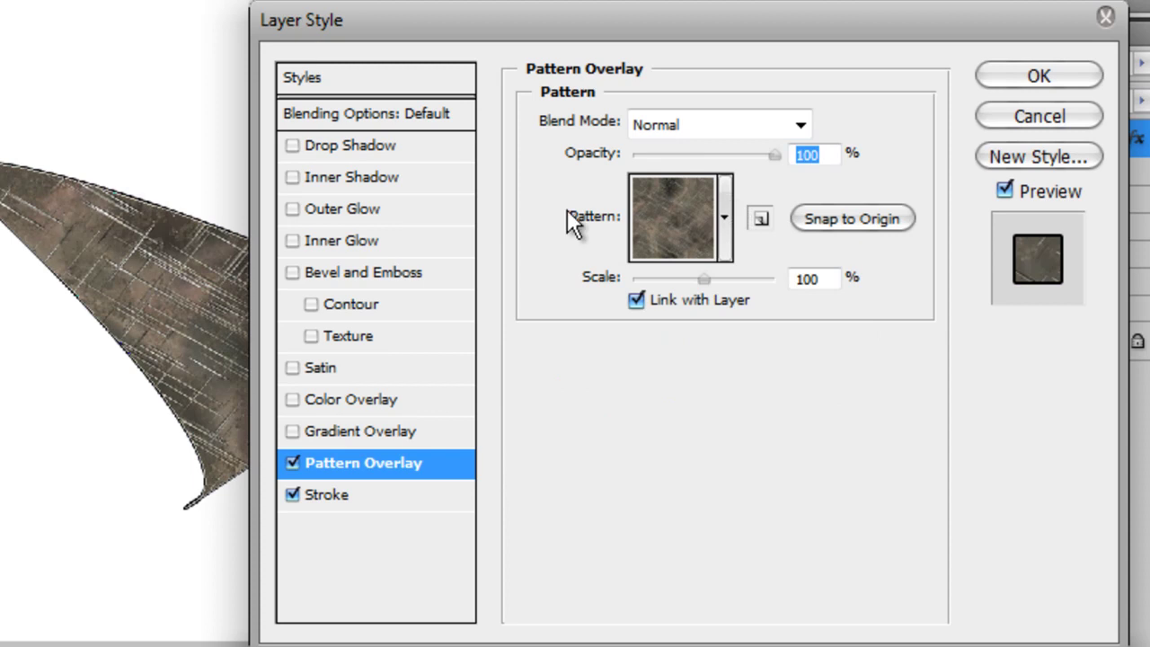
# - Enable Bevel and Emboss with 125 px size, 378% depth and Chisel Hard technique
pyautogui.click(324, 268)
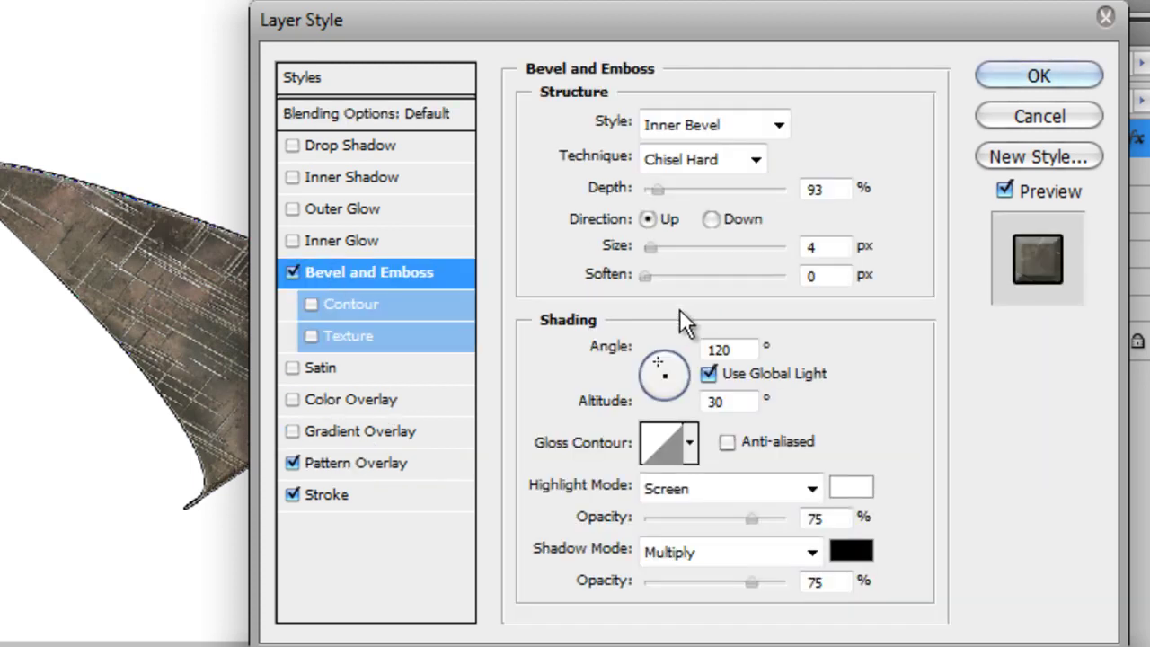
pyautogui.click(664, 248)
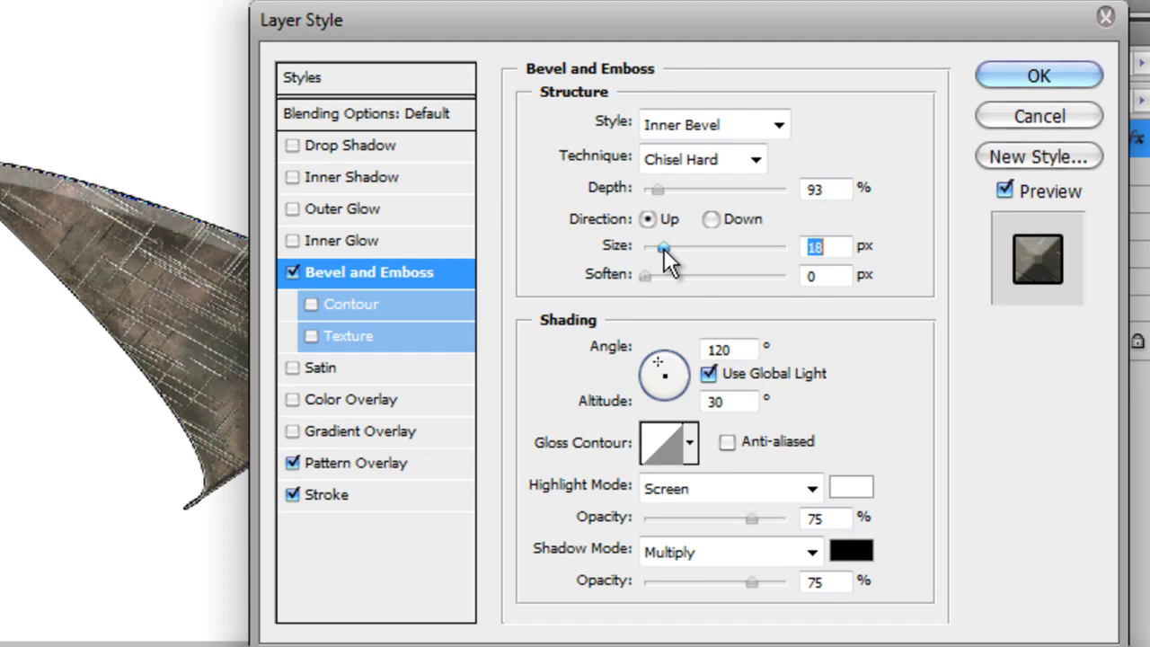
pyautogui.click(720, 249)
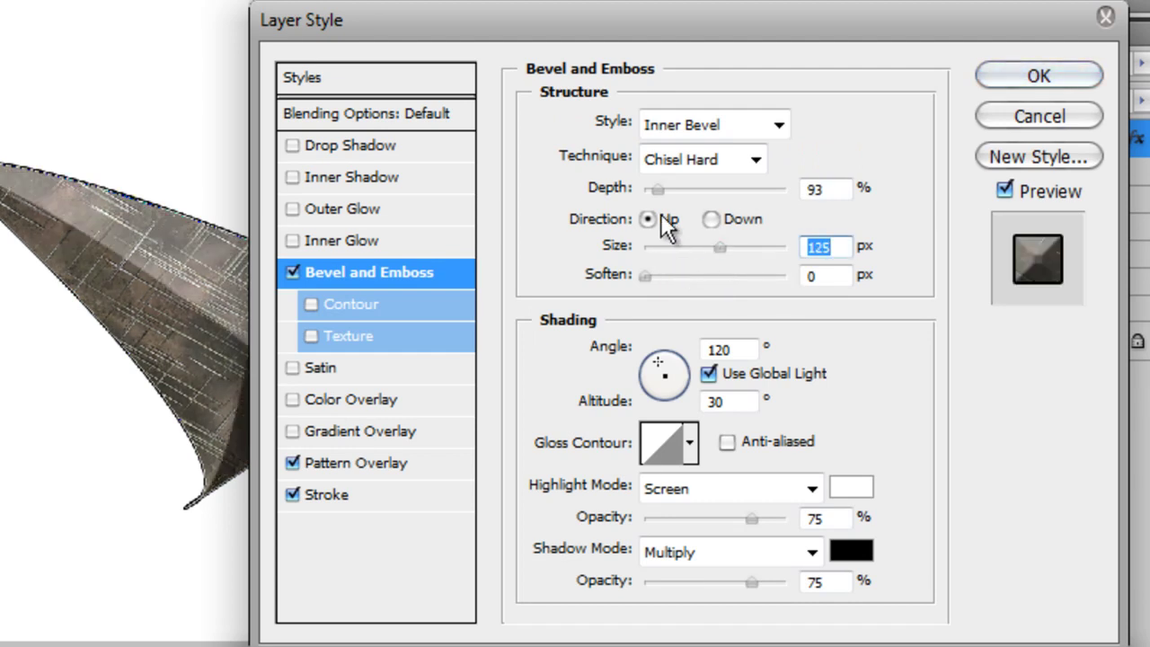
pyautogui.click(698, 190)
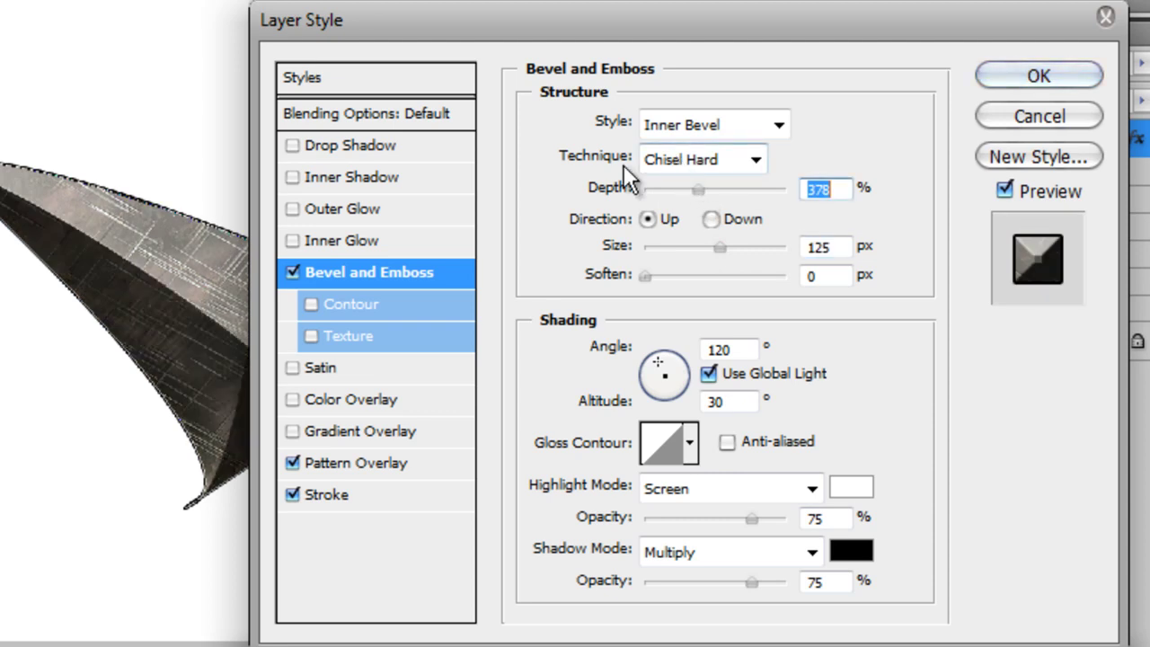
pyautogui.click(746, 162)
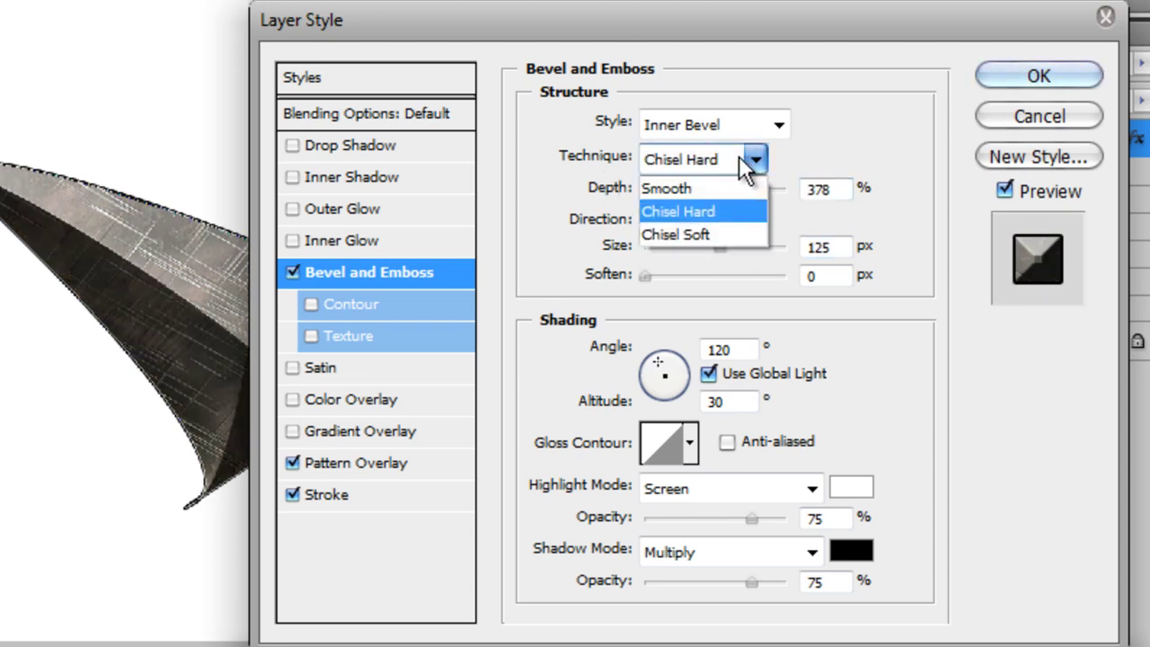
pyautogui.click(710, 212)
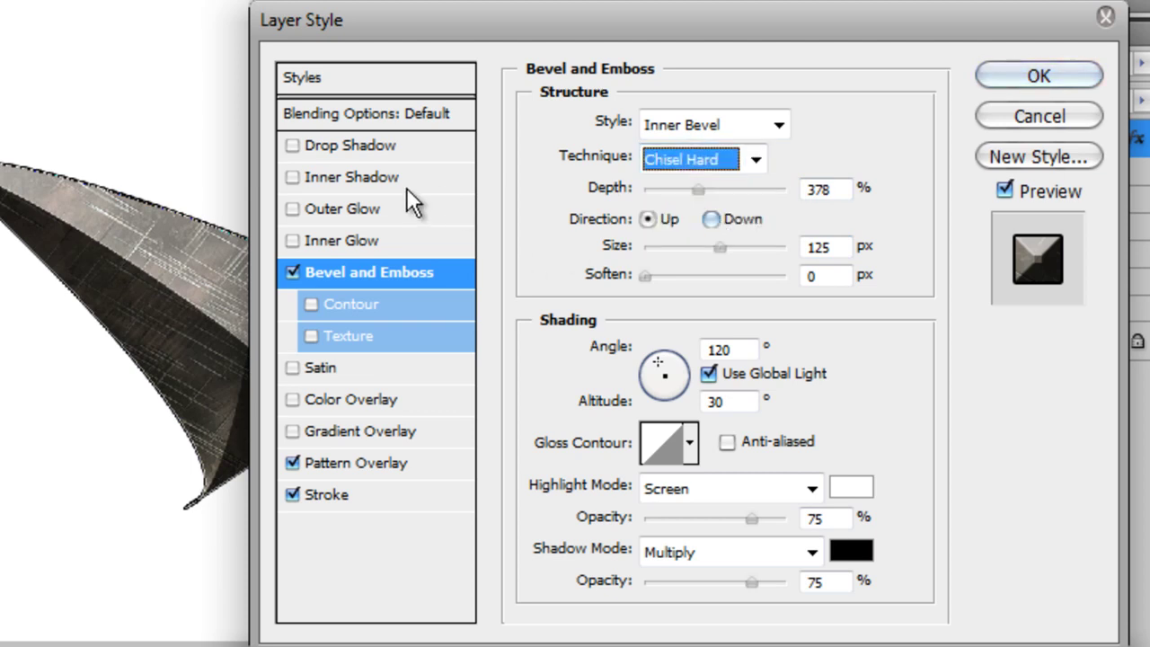
# - Enable Inner Shadow and settle on 36% choke with 27 px size
pyautogui.click(363, 177)
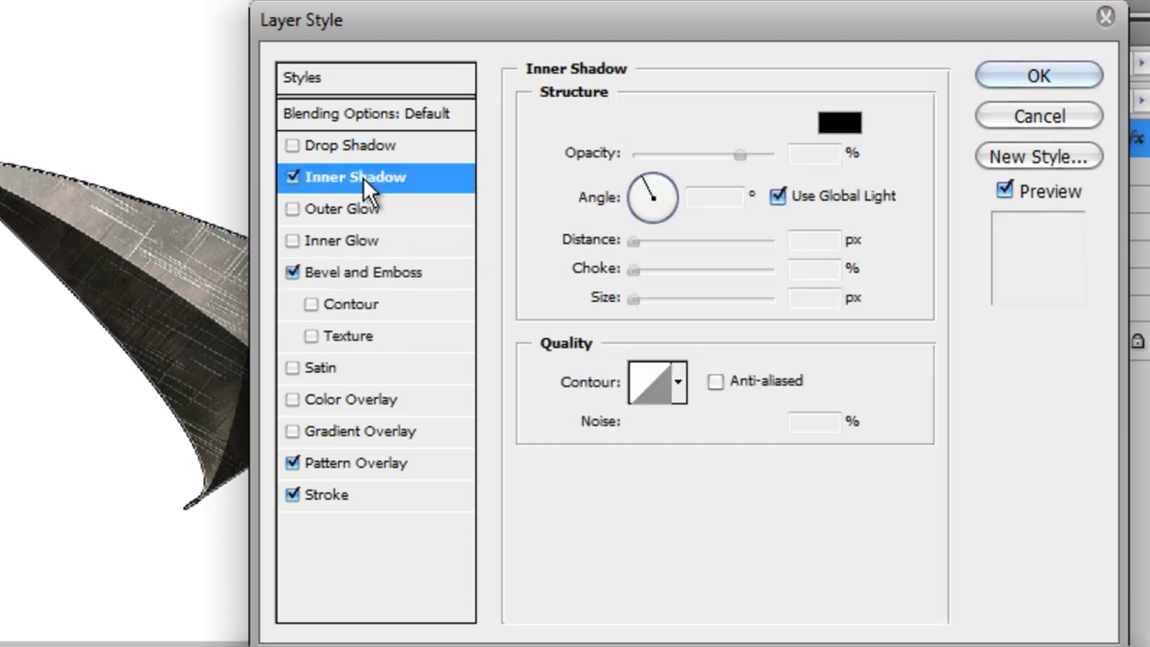
pyautogui.click(655, 269)
pyautogui.click(652, 298)
pyautogui.click(671, 297)
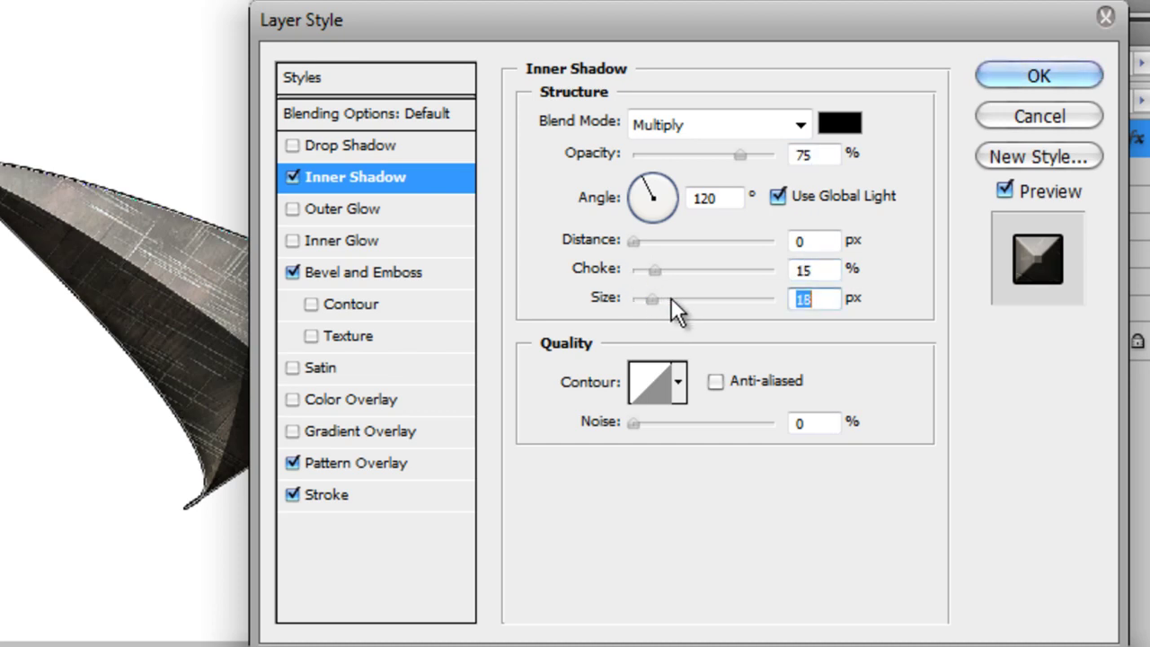
pyautogui.click(675, 271)
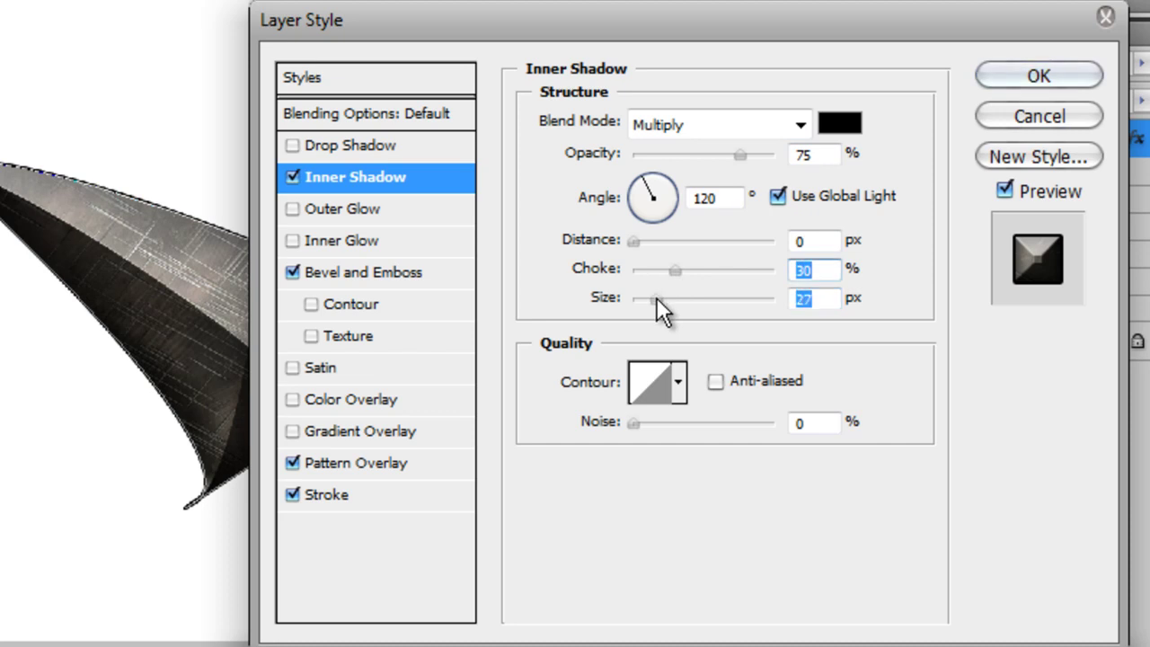
pyautogui.click(657, 297)
pyautogui.click(674, 297)
pyautogui.moveTo(689, 269); pyautogui.dragTo(657, 297)
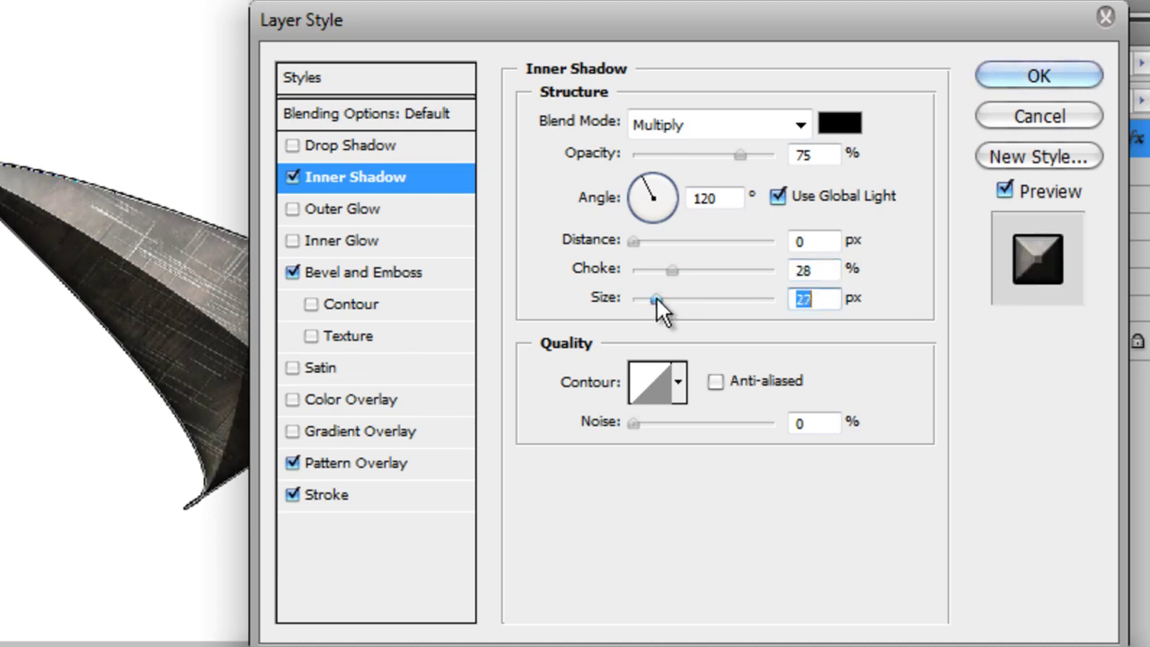
pyautogui.click(684, 270)
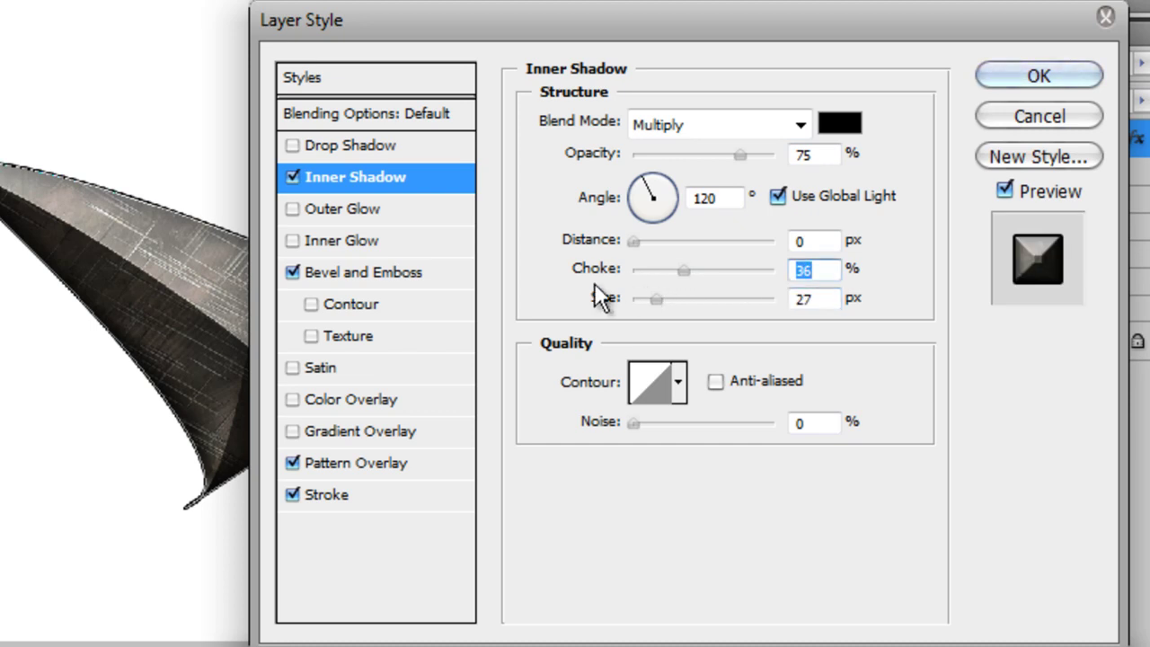
# - Add a Drop Shadow with 19% spread and 27 px size, then apply the styles
pyautogui.click(314, 142)
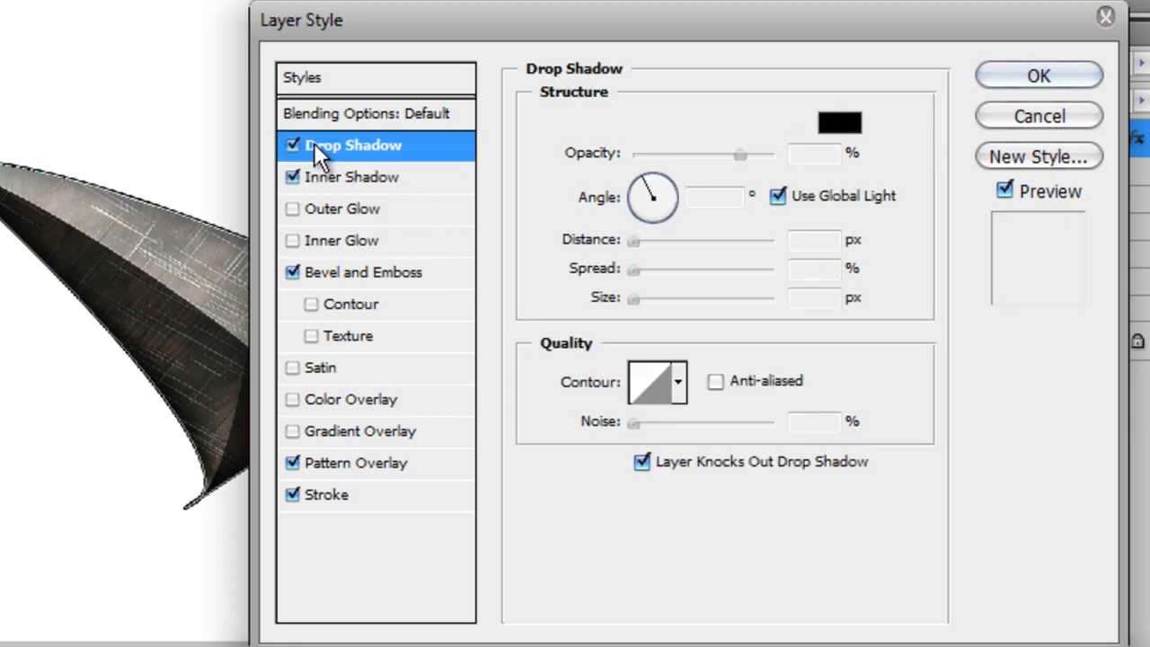
pyautogui.click(660, 268)
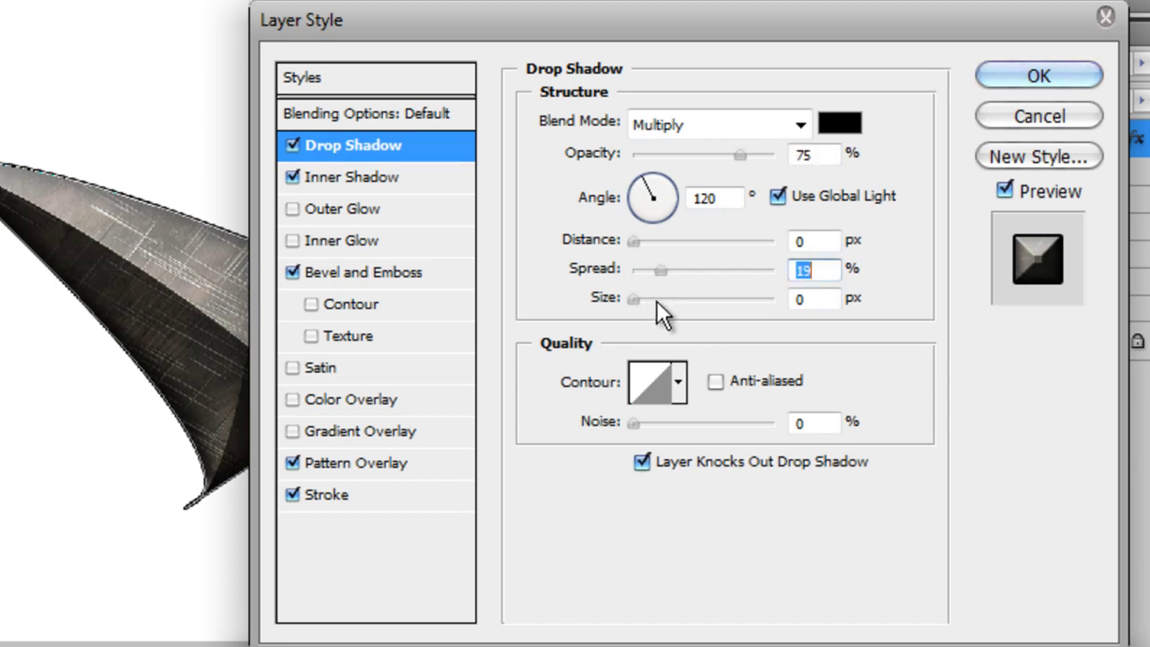
pyautogui.click(658, 301)
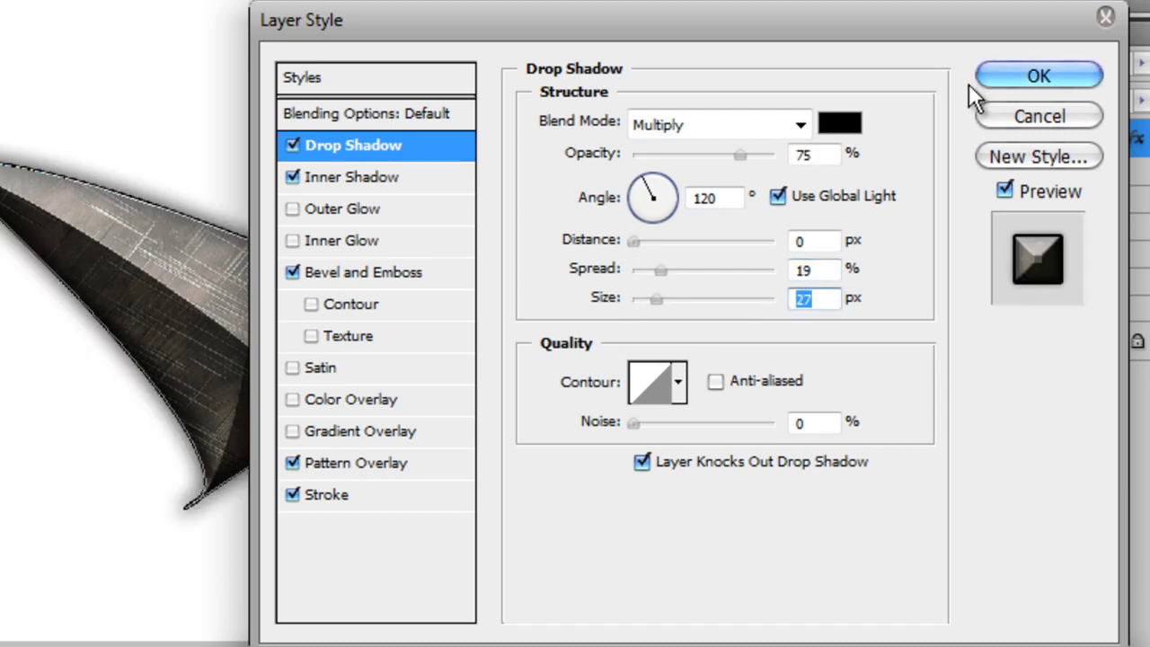
pyautogui.click(1003, 77)
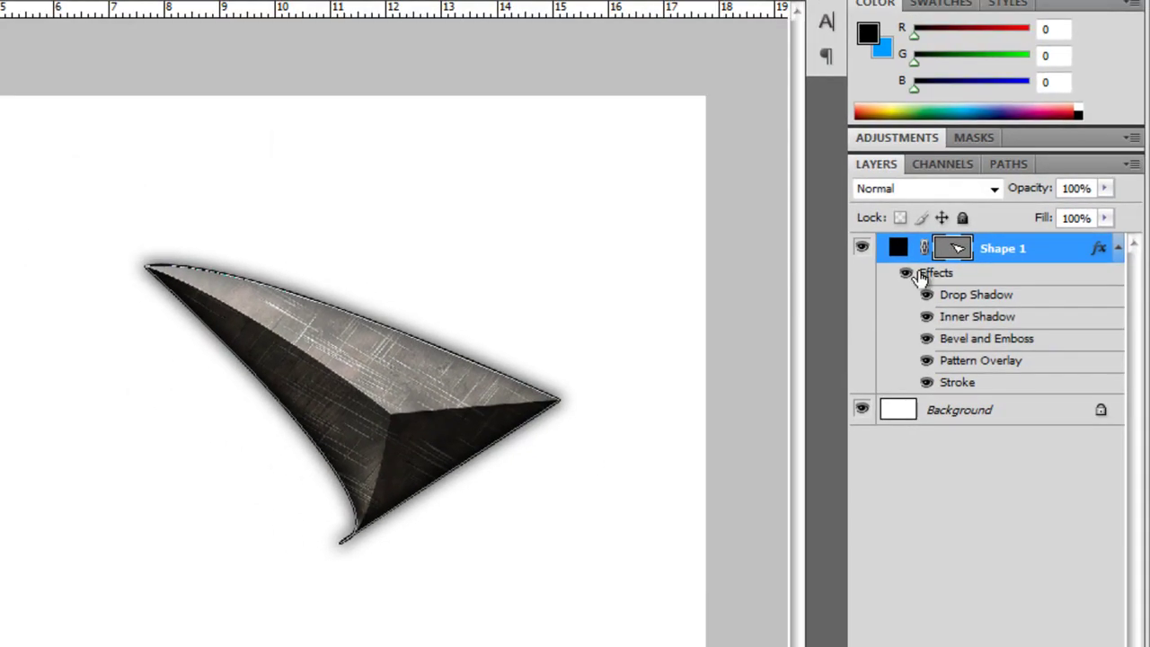
# - Rasterize Shape 1, delete the blade's pixels, and deselect
pyautogui.rightClick(1003, 250)
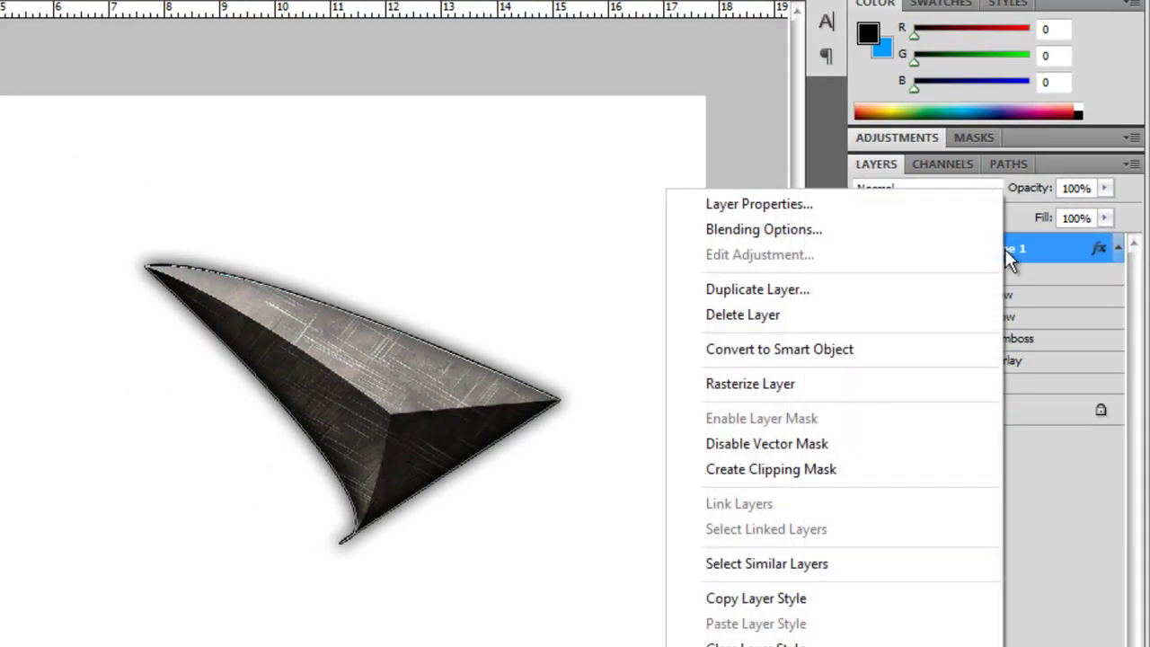
pyautogui.click(800, 389)
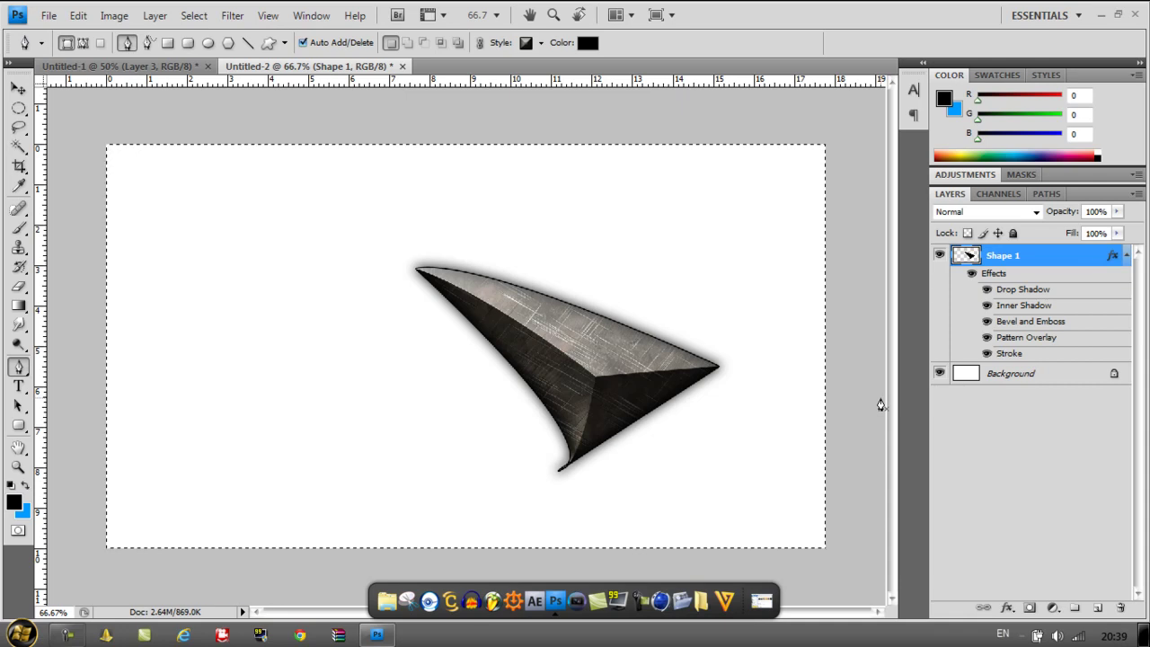
pyautogui.press('Delete')
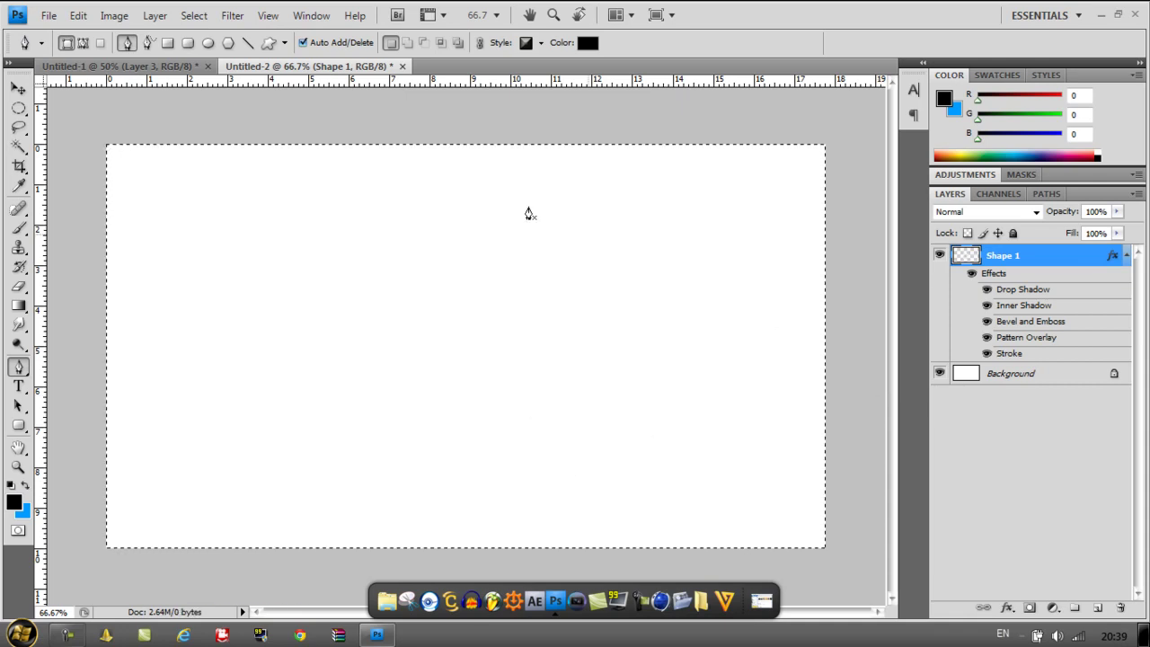
pyautogui.click(202, 17)
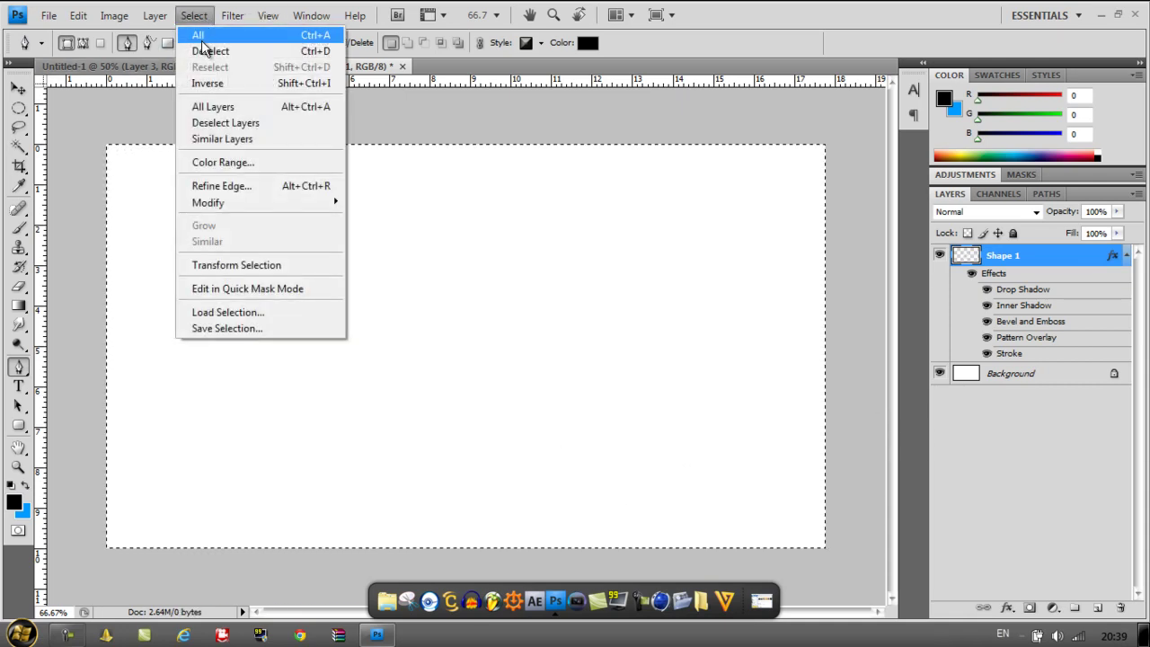
pyautogui.click(204, 51)
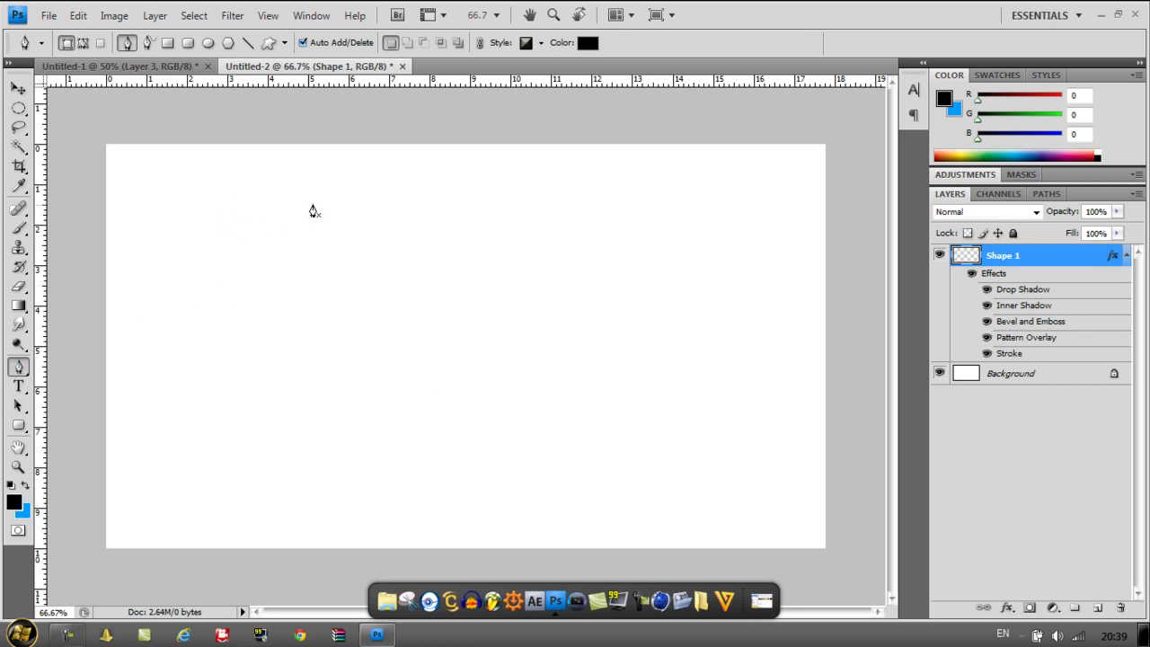
# - Draw a sharper hook-shaped blade path on Shape 1, undoing a misplaced lower corner anchor
pyautogui.click(541, 201)
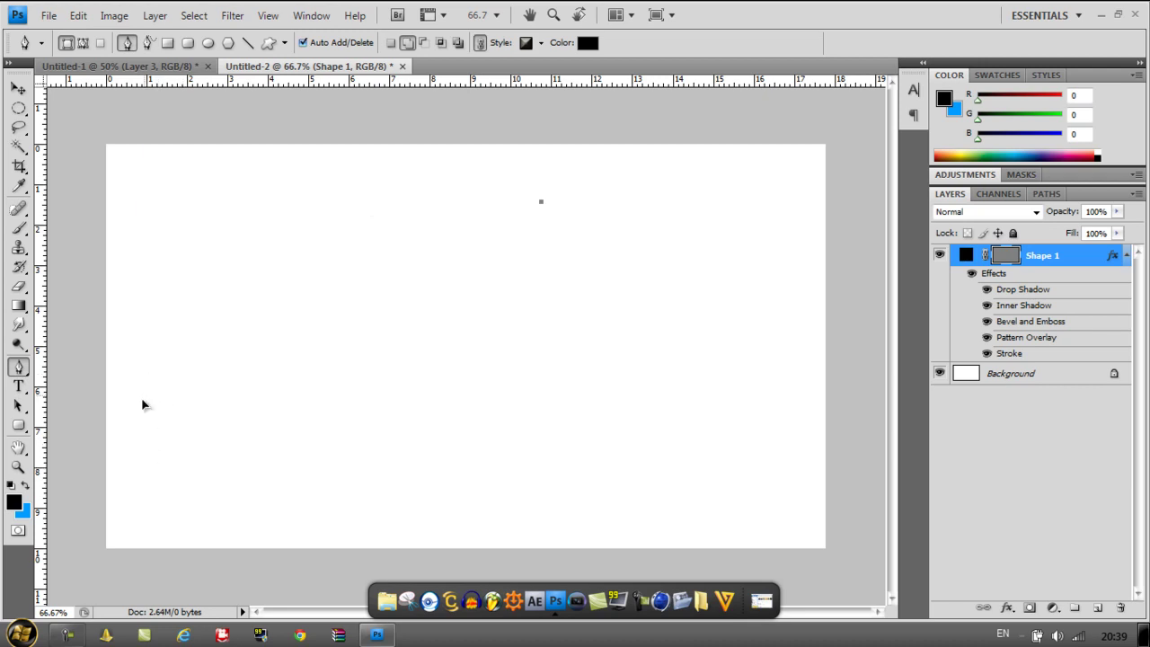
pyautogui.moveTo(143, 395); pyautogui.dragTo(35, 545)
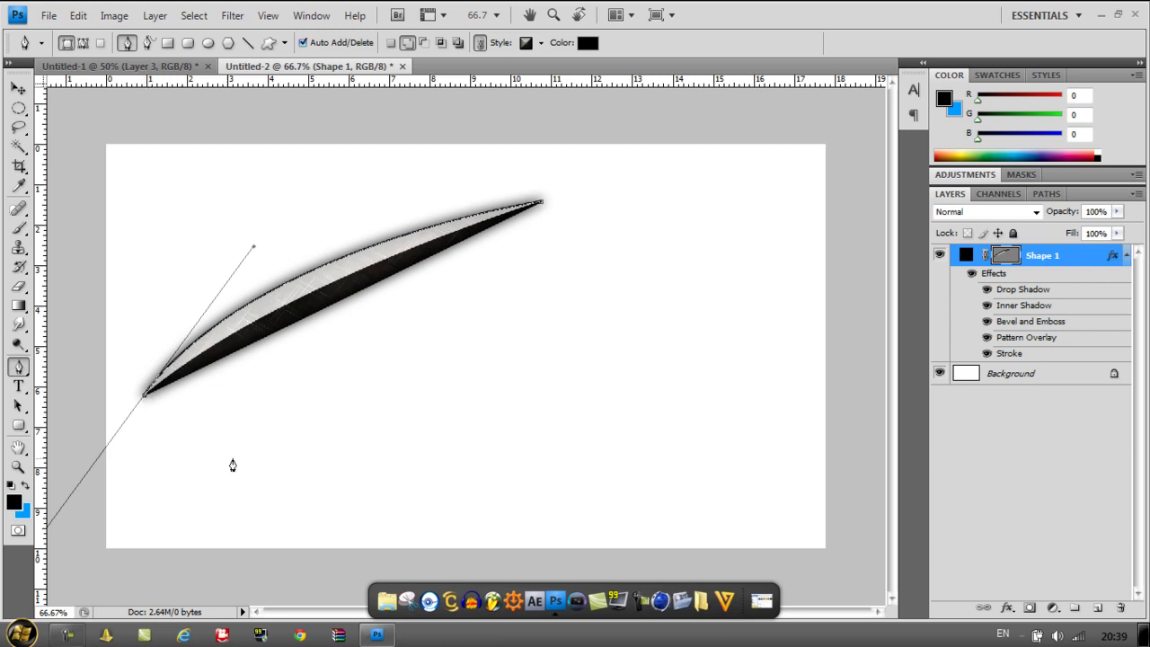
pyautogui.click(473, 441)
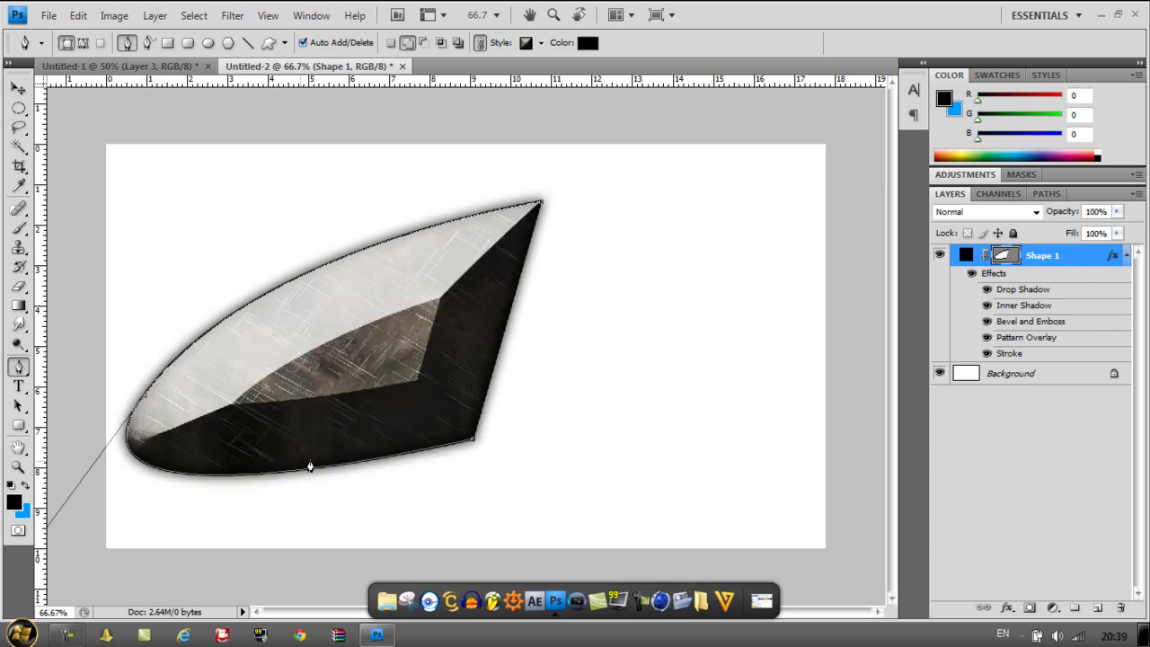
pyautogui.click(78, 15)
pyautogui.click(108, 36)
pyautogui.hotkey('ctrl', 'alt', 'z')
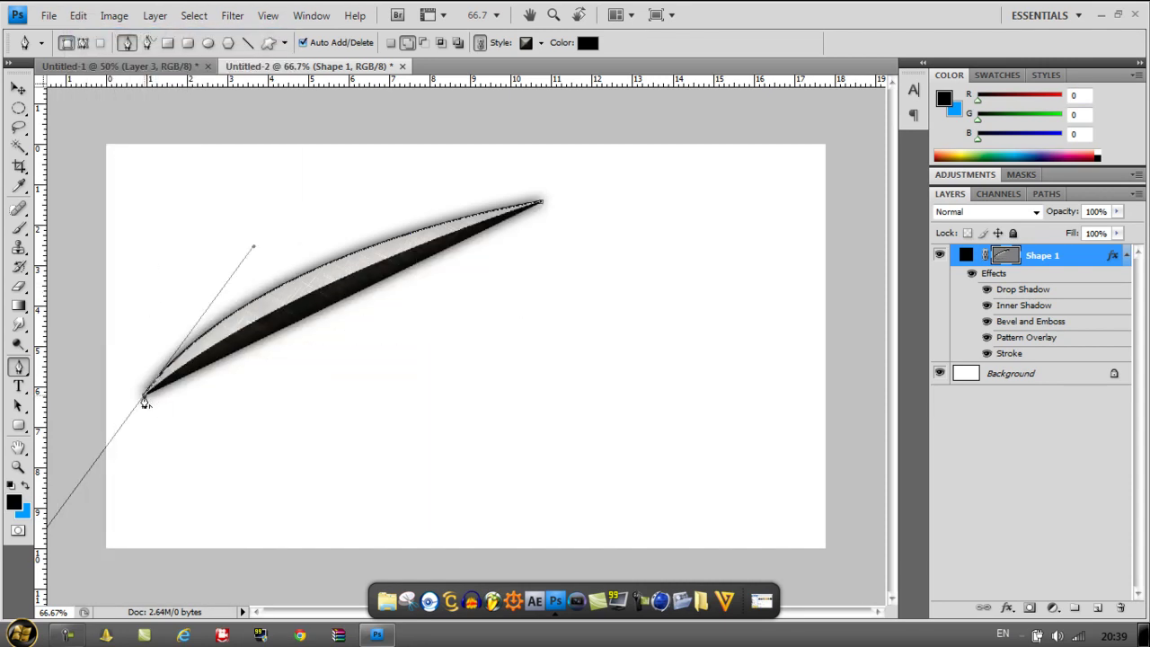
pyautogui.click(144, 397)
pyautogui.click(229, 487)
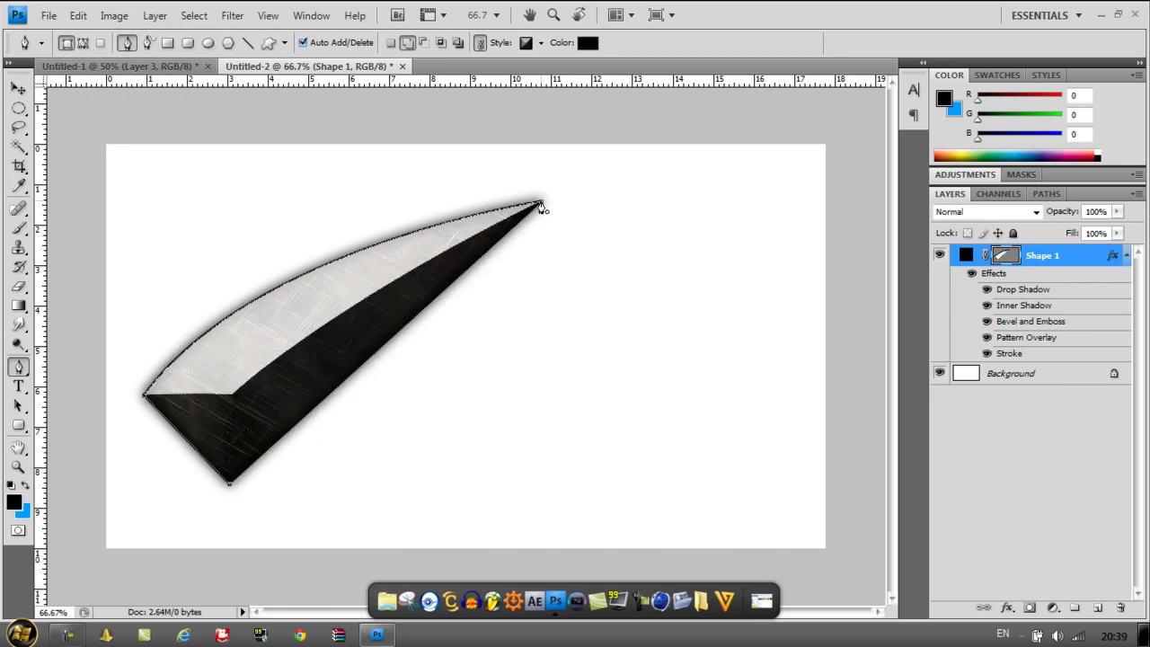
pyautogui.moveTo(542, 208); pyautogui.dragTo(595, 195)
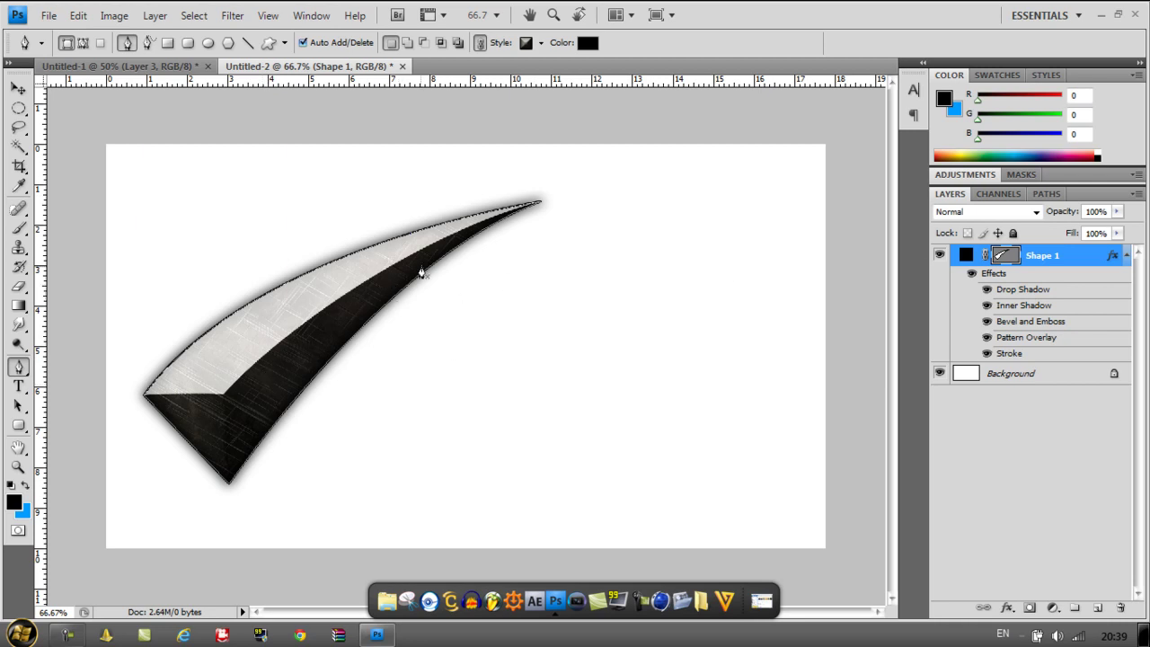
# - Draw the smaller second blade path on Shape 2, redoing its close at the start anchor
pyautogui.click(299, 381)
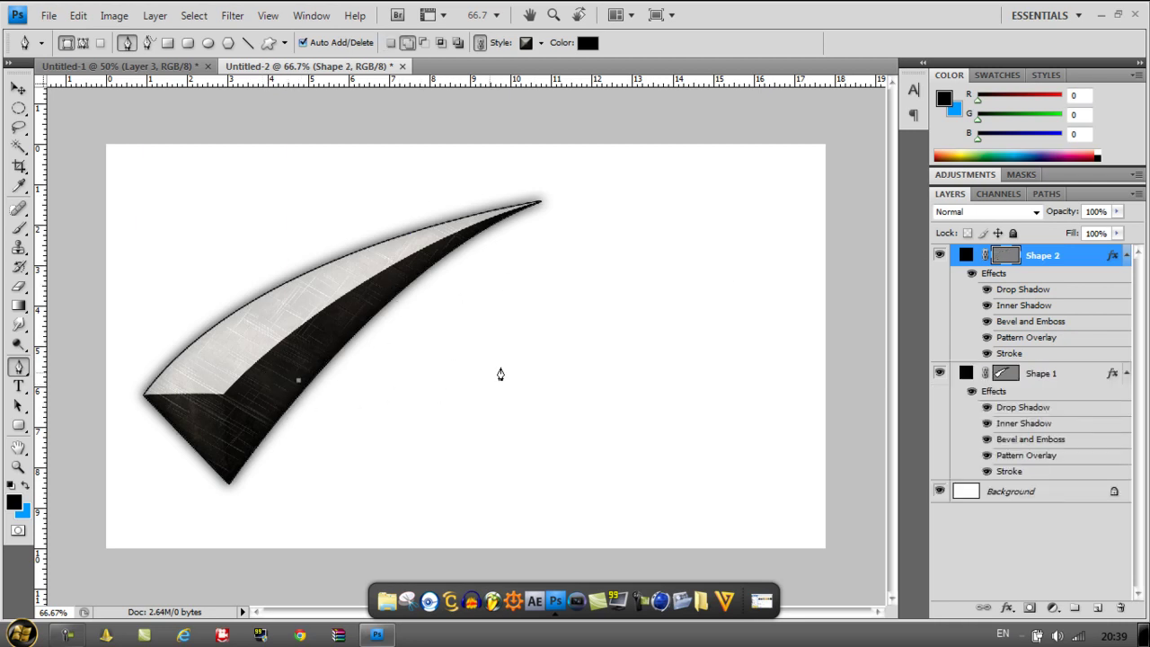
pyautogui.moveTo(582, 330); pyautogui.dragTo(668, 260)
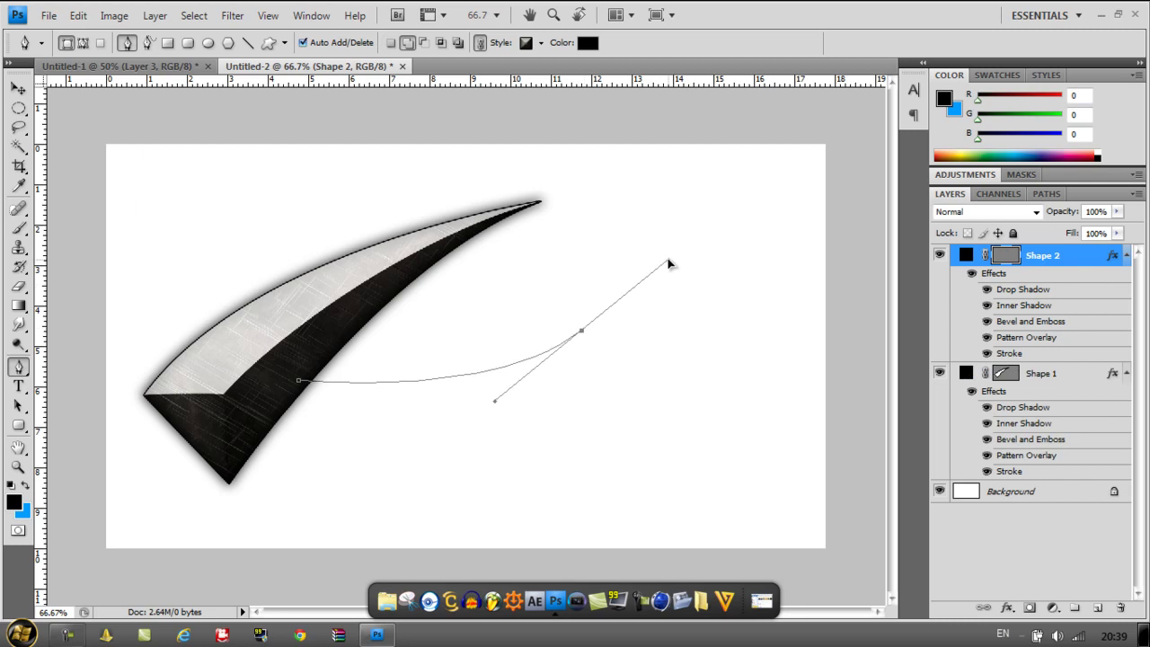
pyautogui.click(582, 332)
pyautogui.moveTo(230, 481); pyautogui.dragTo(51, 432)
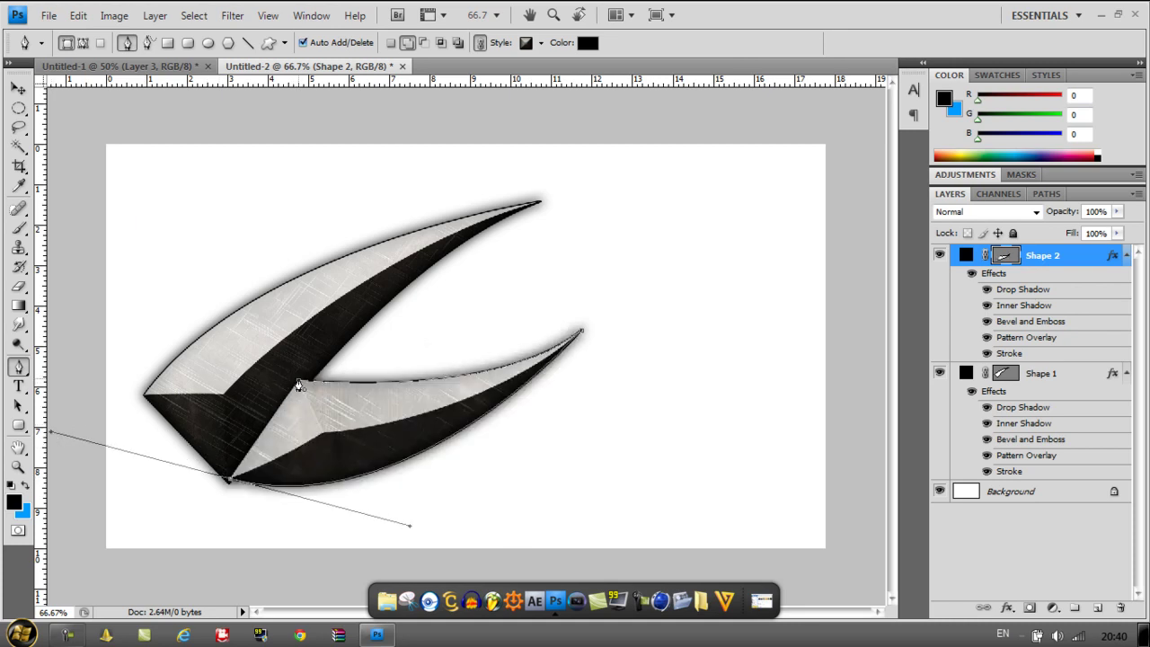
pyautogui.click(299, 385)
pyautogui.click(79, 15)
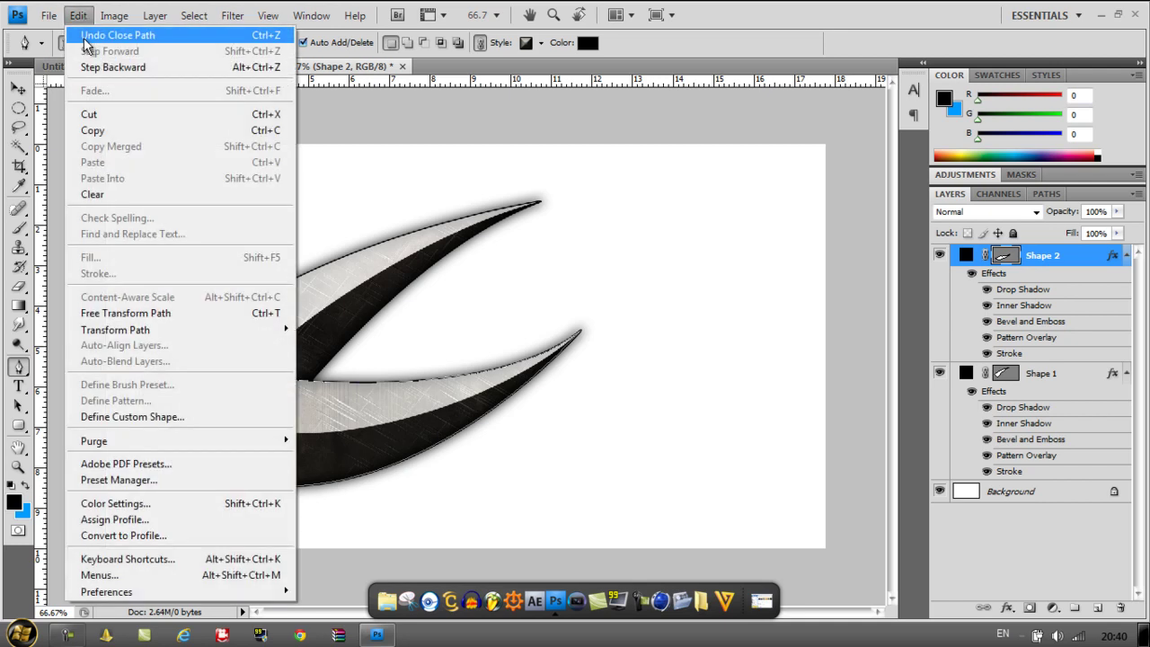
pyautogui.click(90, 35)
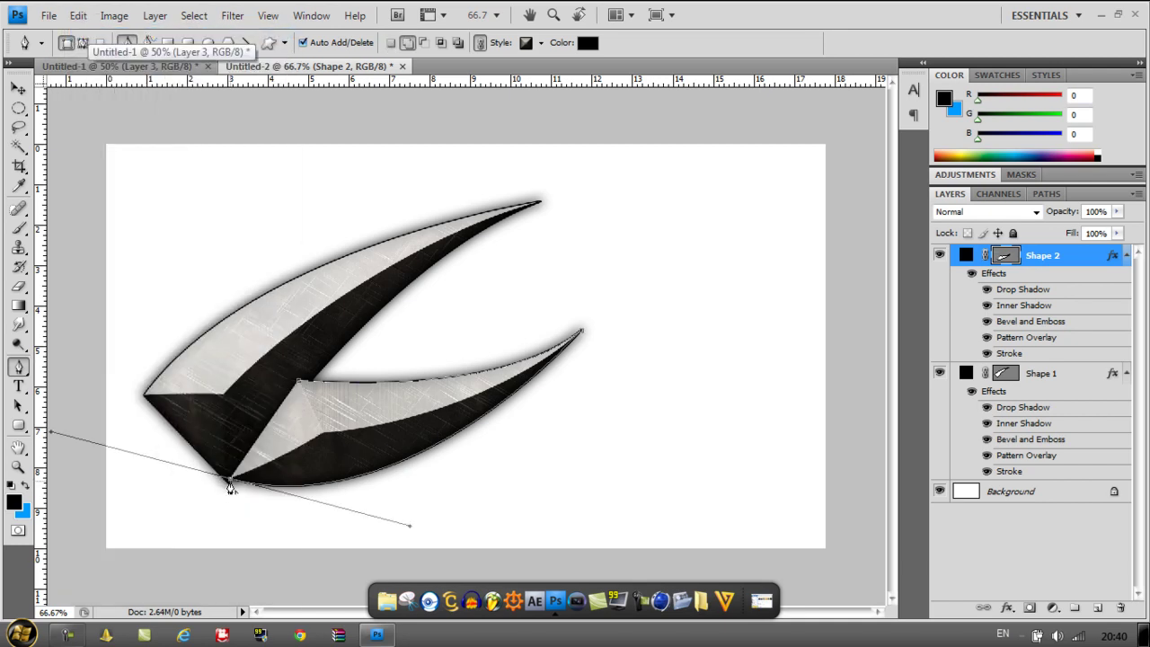
pyautogui.click(230, 482)
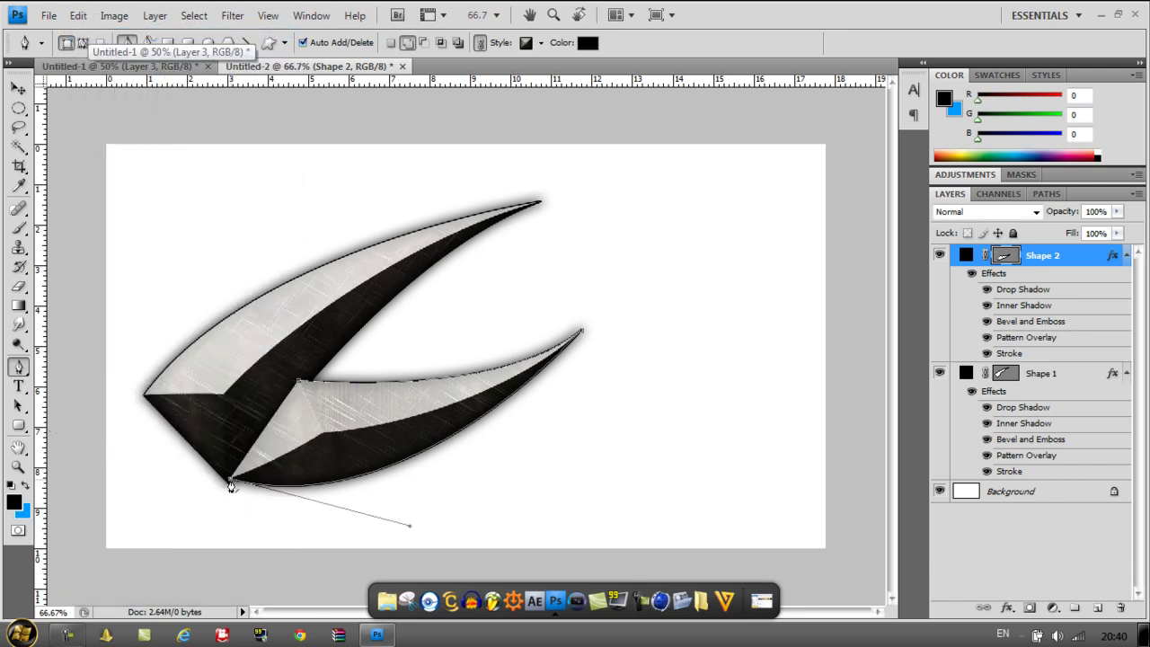
pyautogui.click(299, 386)
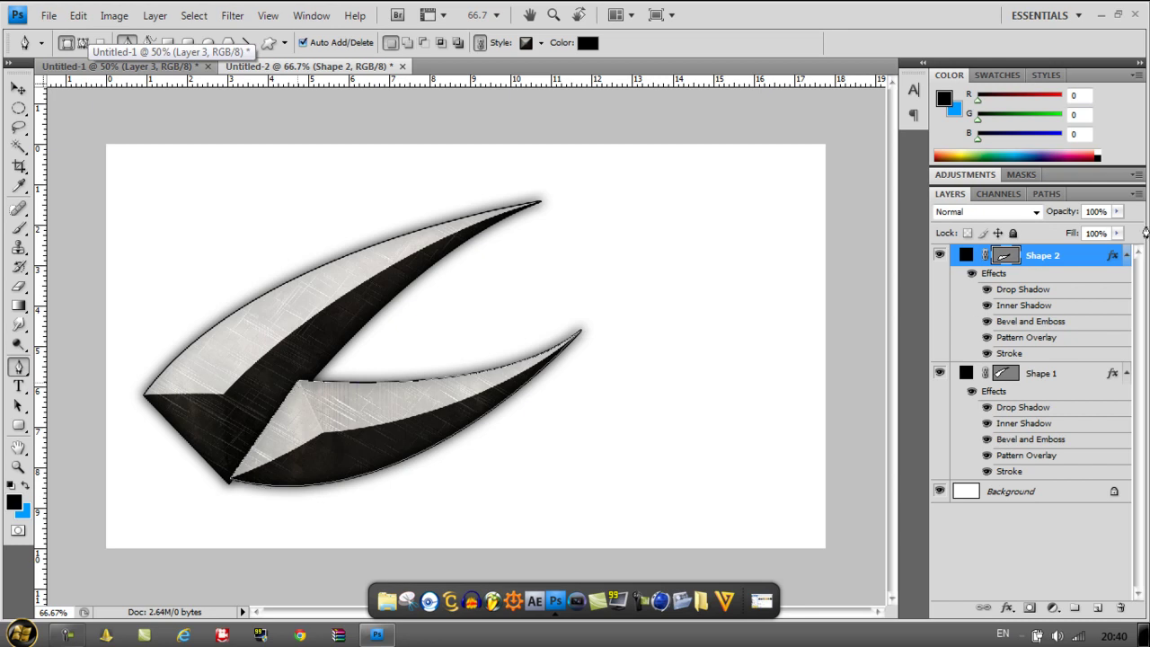
# - Move Shape 2 below Shape 1 in the Layers panel
pyautogui.moveTo(1061, 272); pyautogui.dragTo(1048, 481)
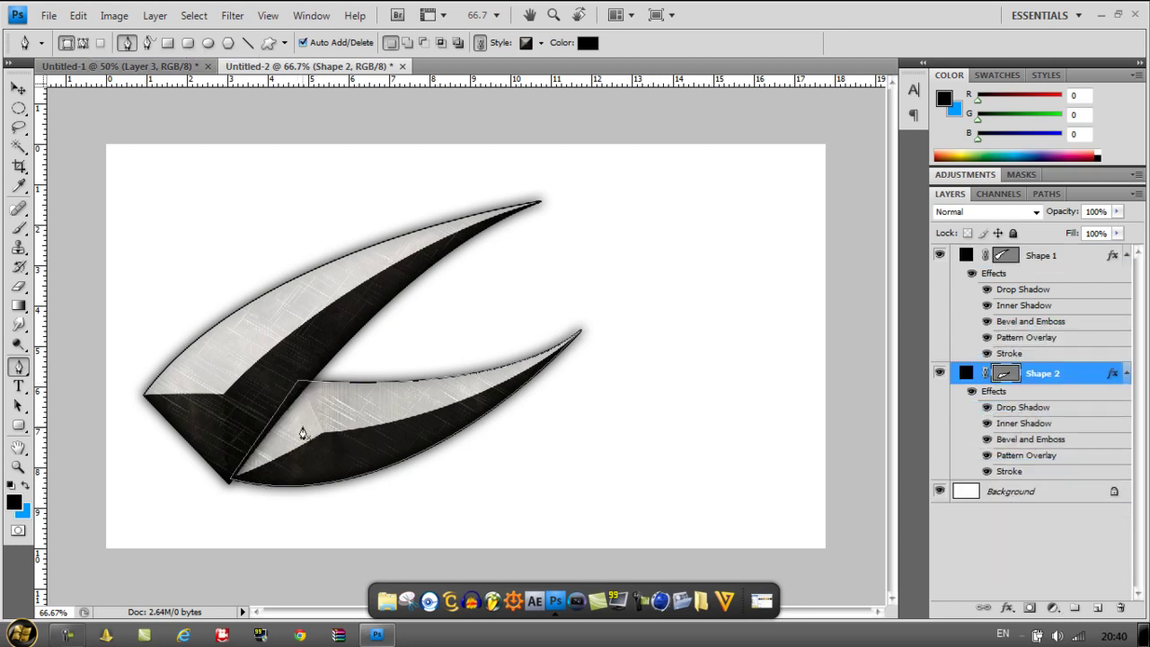